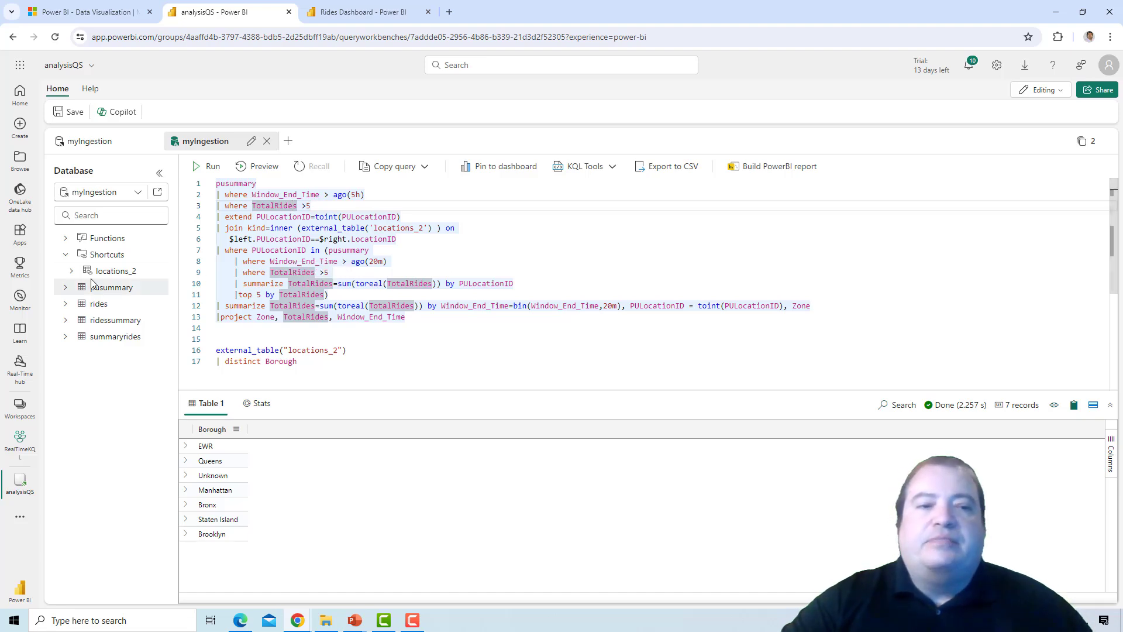
Step: Expand the locations_2 shortcut to view its columns, and run the query returning its distinct Borough values
left_click(71, 272)
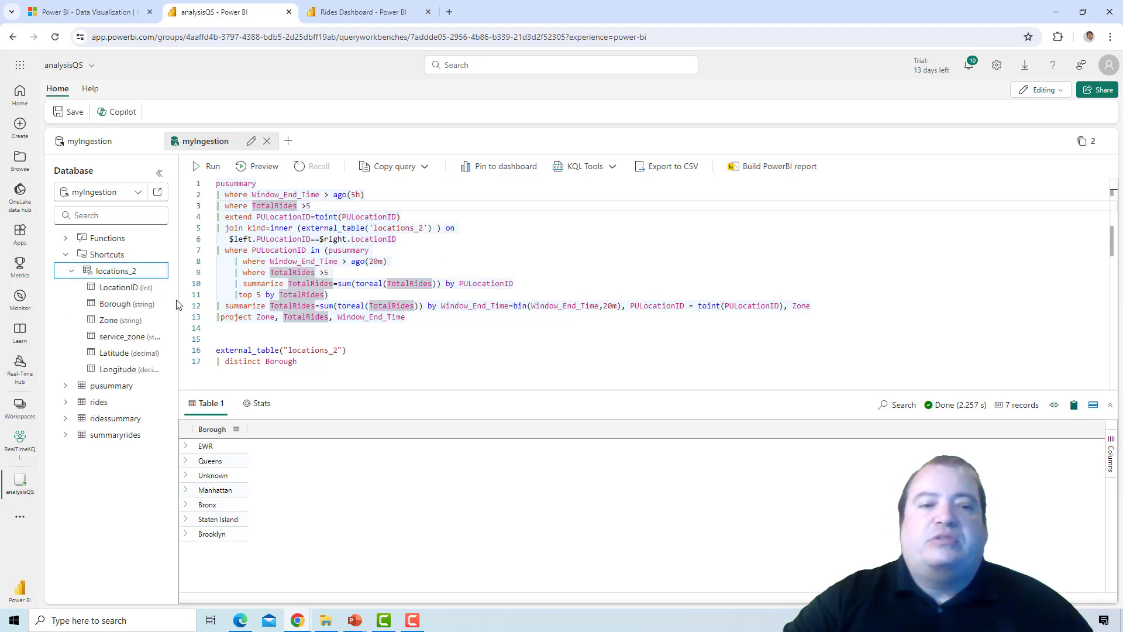
left_click_drag(178, 316, 220, 319)
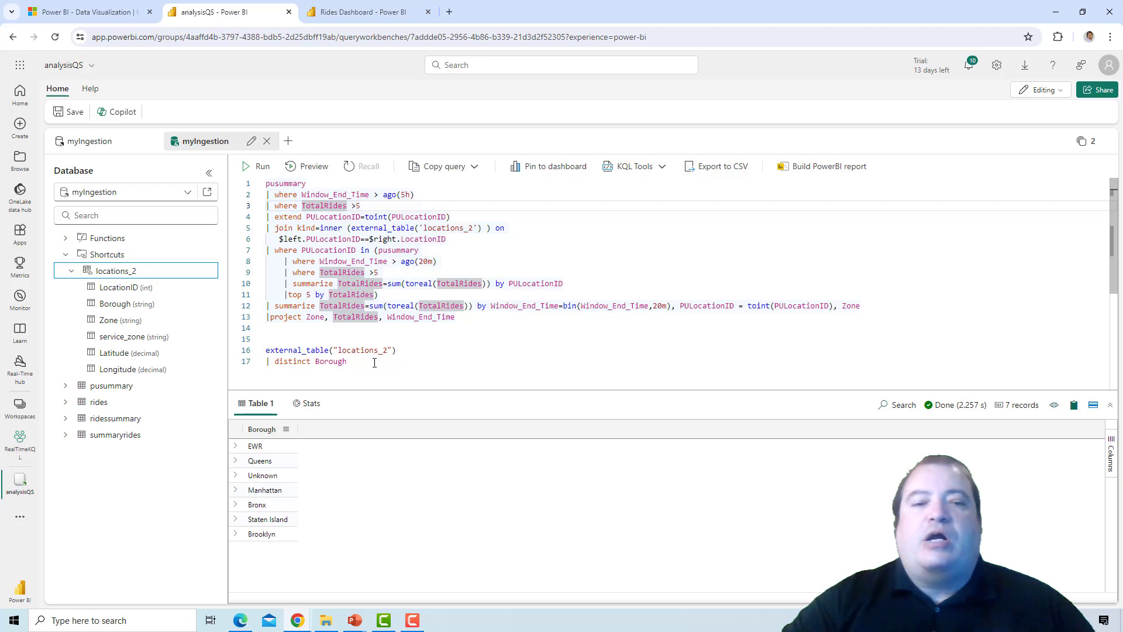
left_click_drag(368, 361, 266, 350)
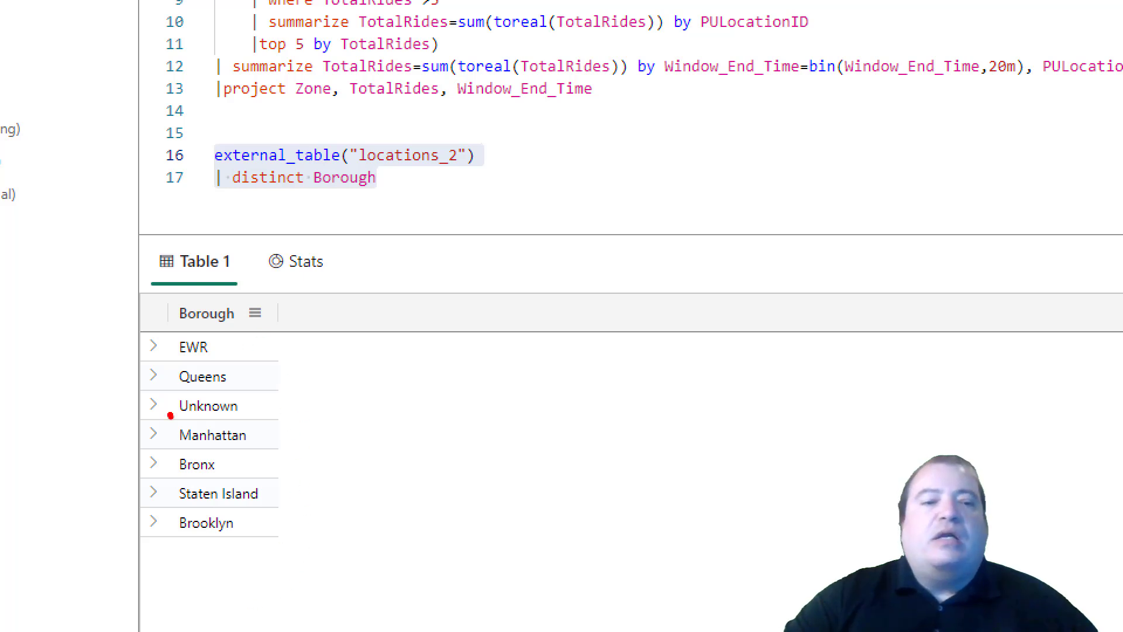
left_click_drag(170, 416, 285, 413)
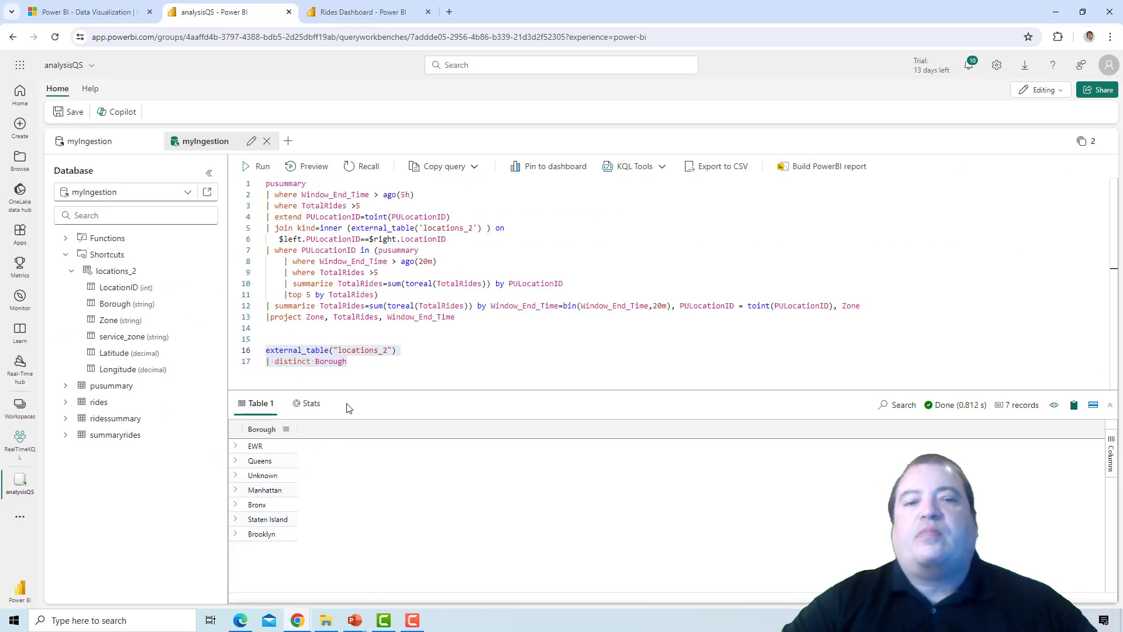
left_click(423, 347)
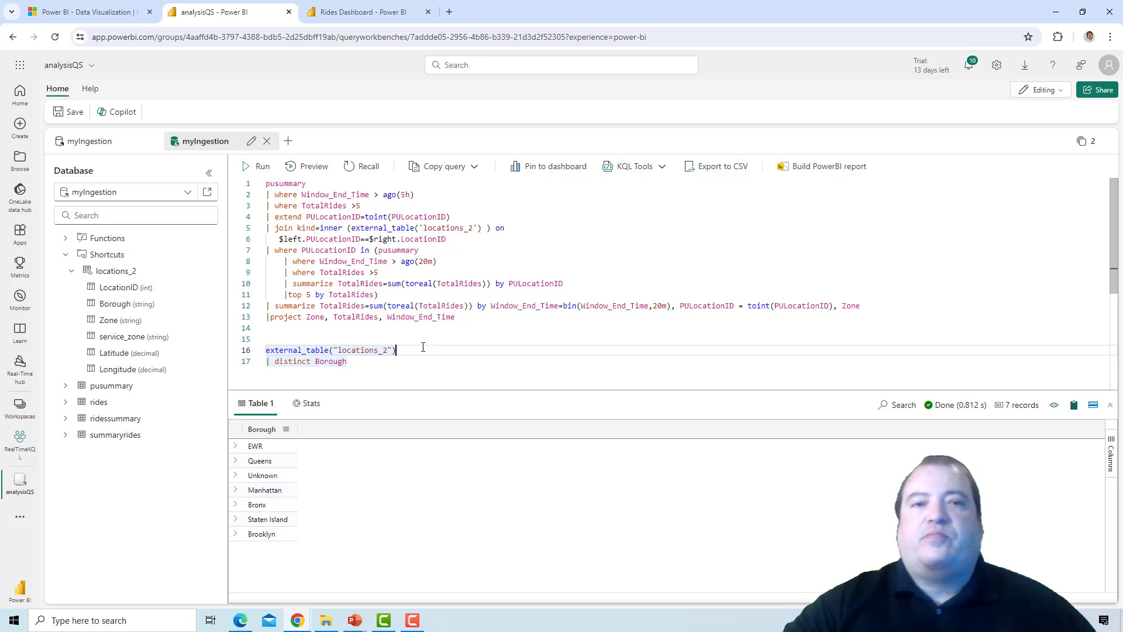
key("ctrl+a")
Step: Switch to the Rides Dashboard and change it from Viewing to Editing mode
left_click(359, 8)
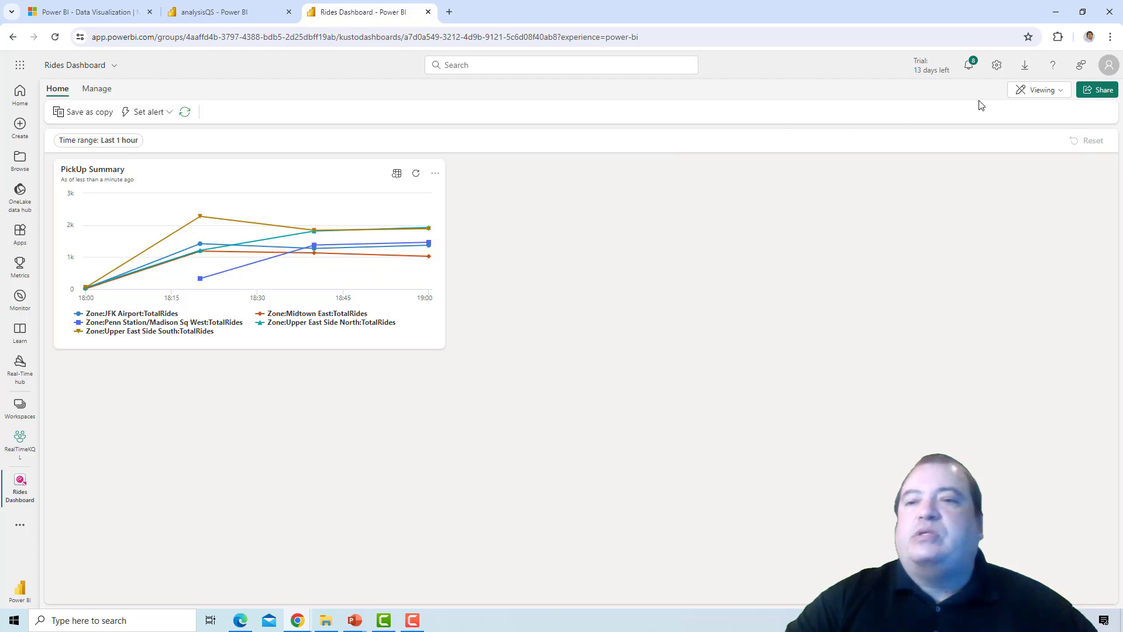
left_click(1036, 90)
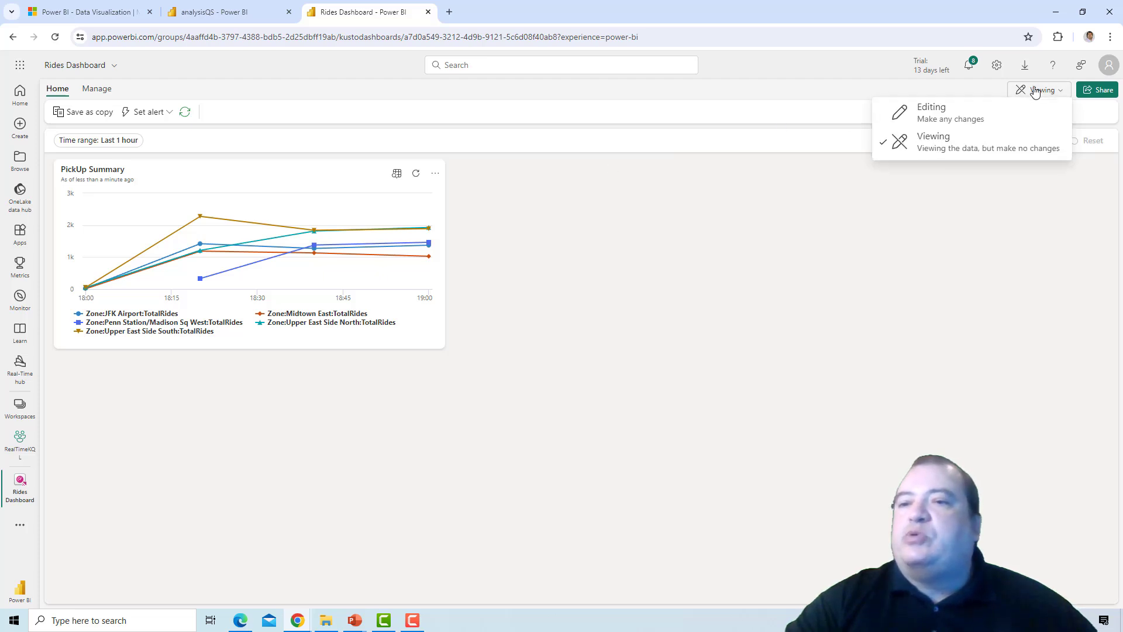
left_click(956, 121)
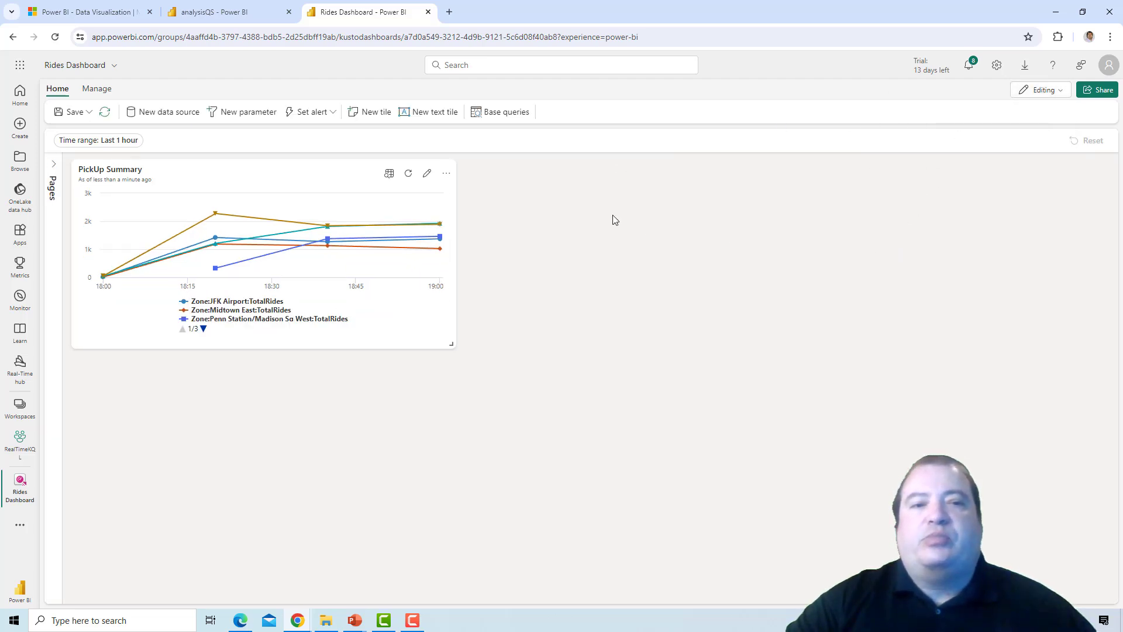
Step: Add a new dashboard parameter labelled Borough with the Single selection parameter type
left_click(249, 113)
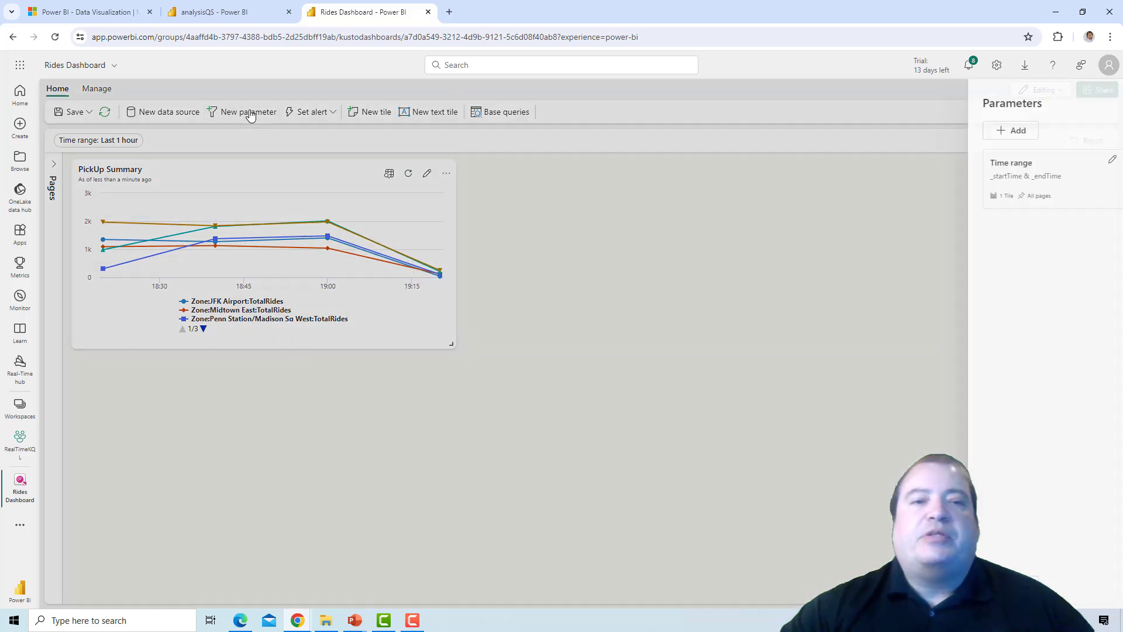
left_click(982, 130)
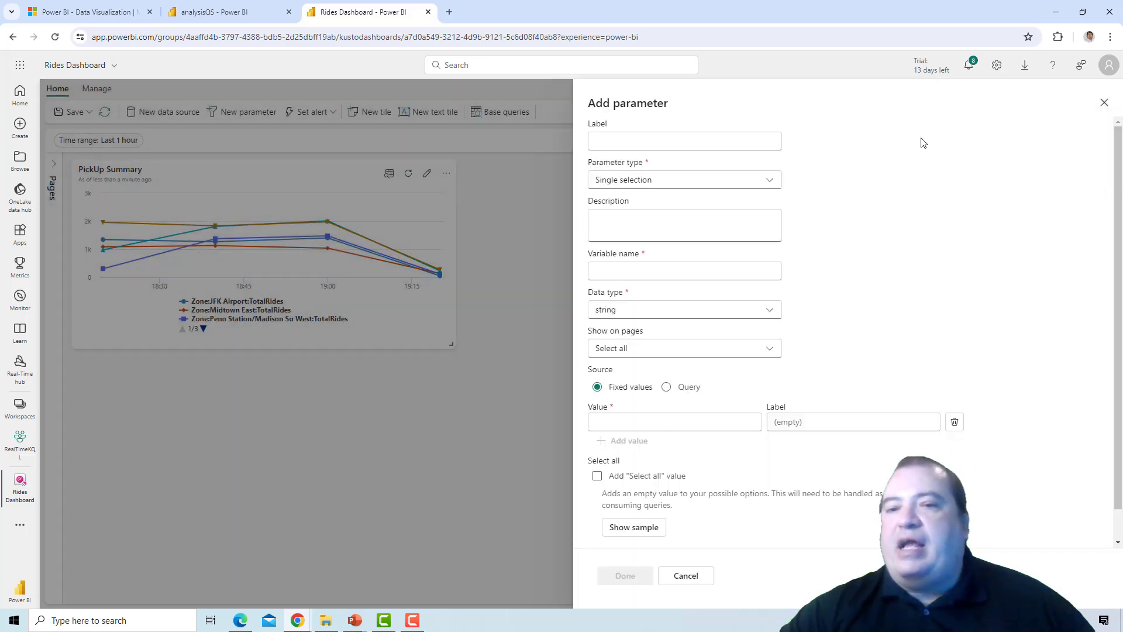
left_click(703, 141)
type("Borough")
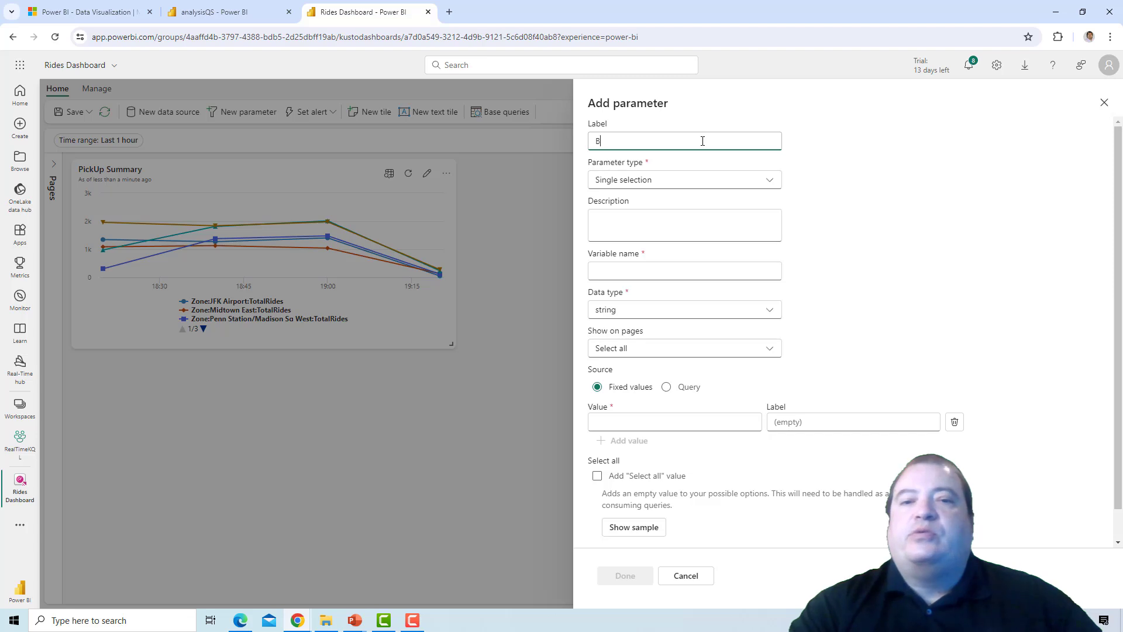
left_click(686, 186)
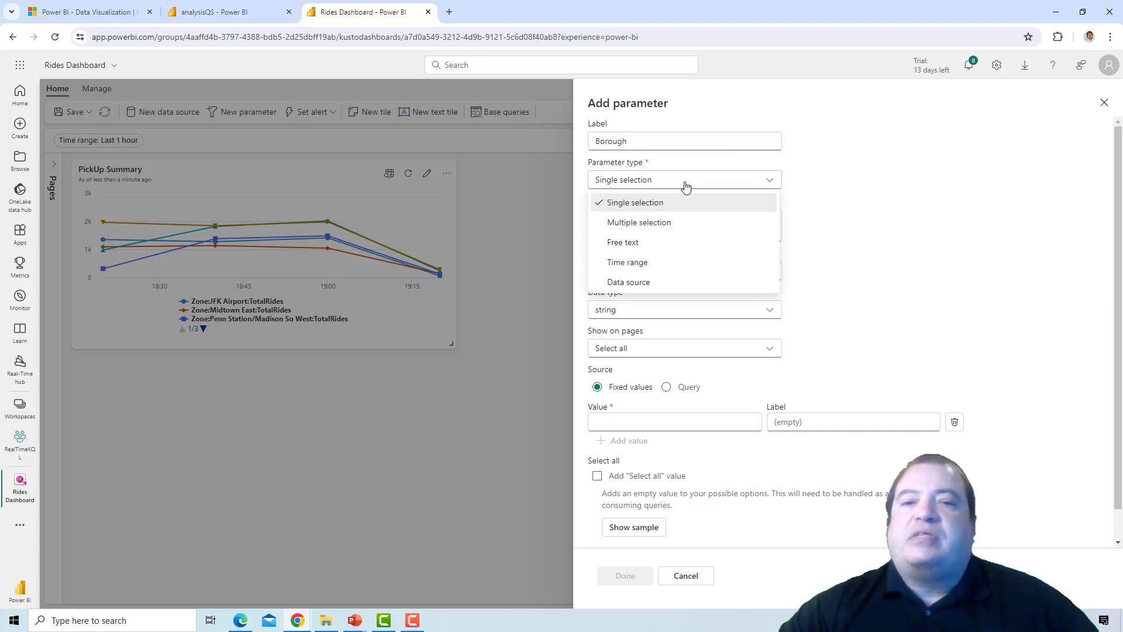
left_click(659, 206)
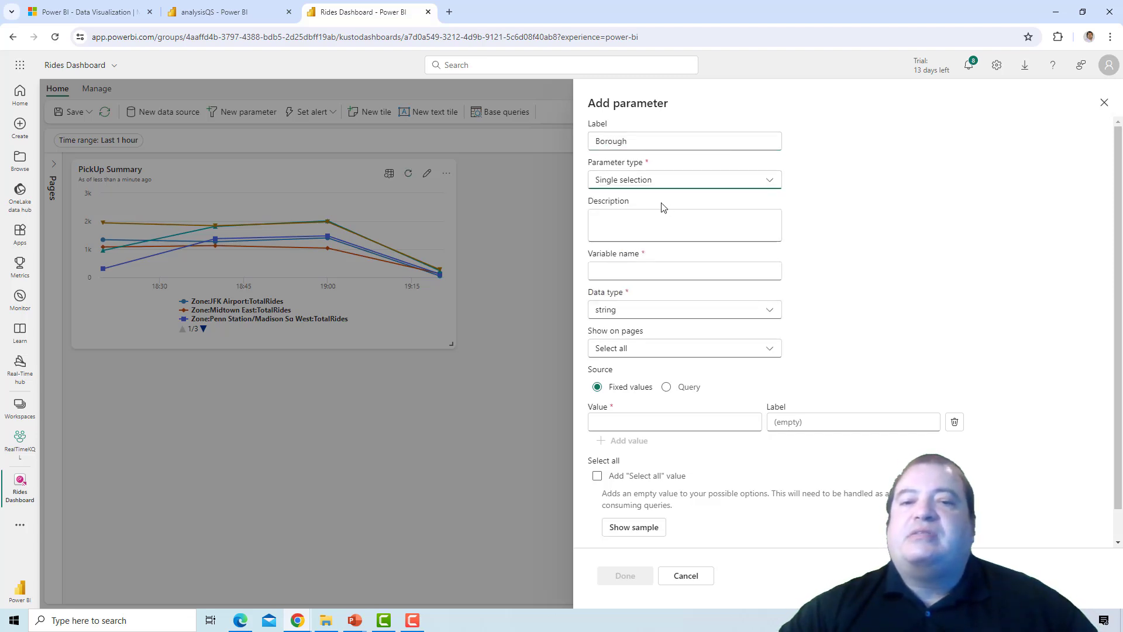
Step: Name the parameter's variable _Borough and keep its data type as string
left_click(738, 276)
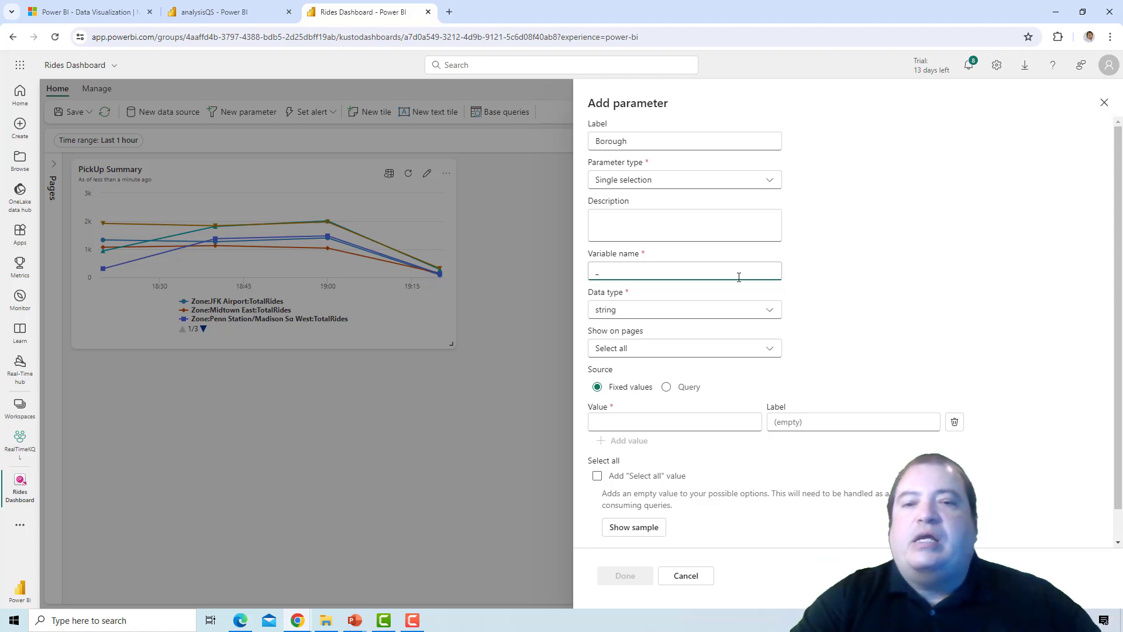
type("Borough")
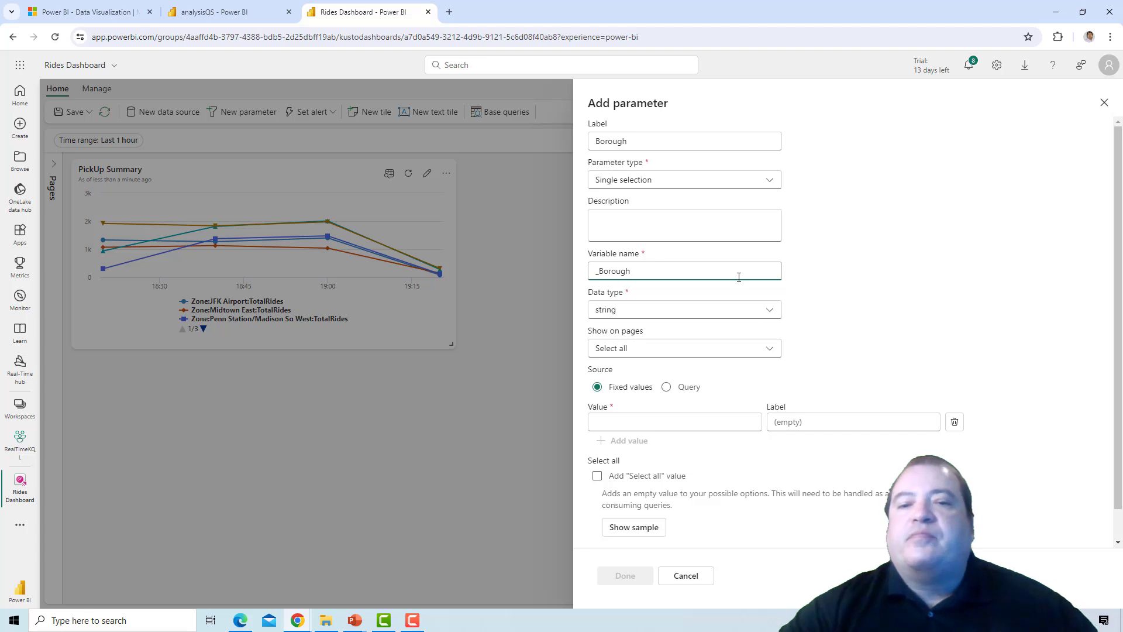
left_click(705, 315)
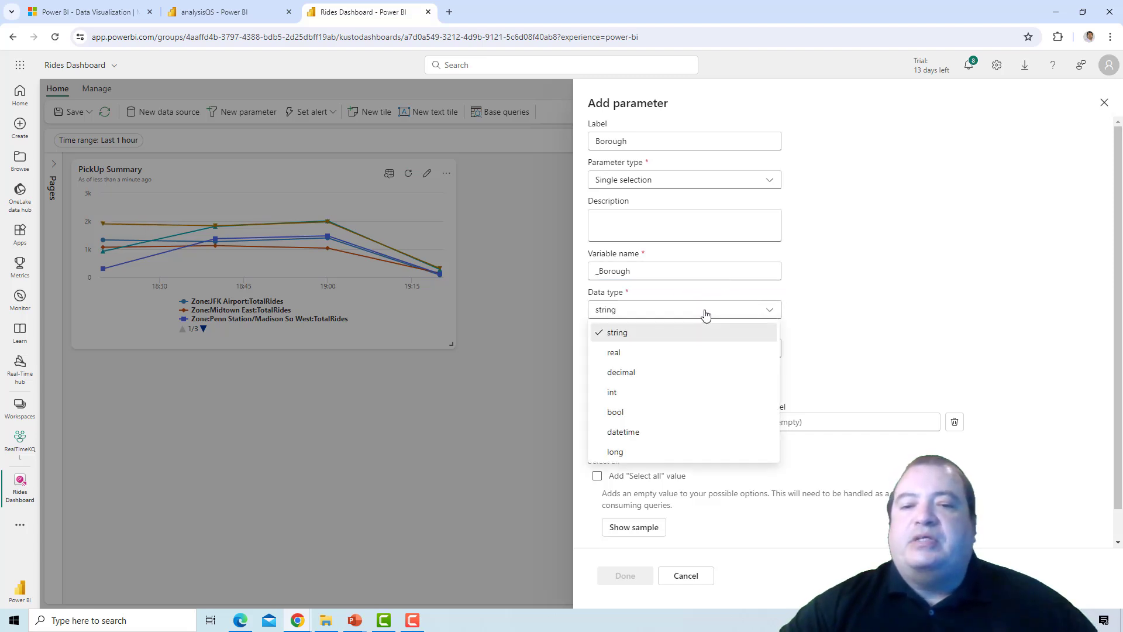
left_click(705, 315)
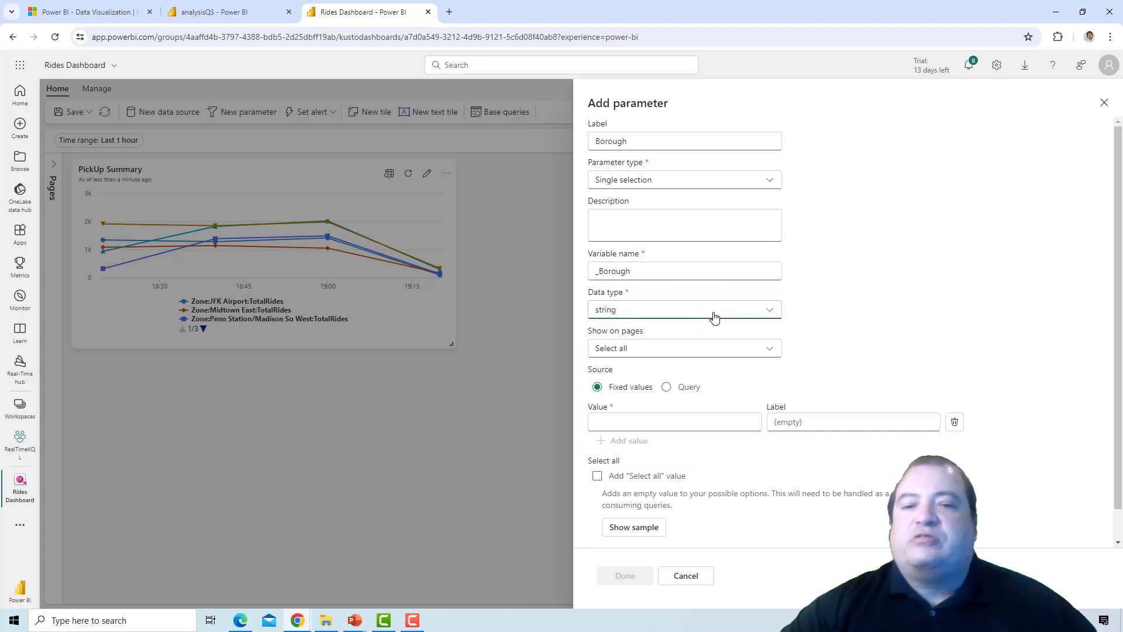
Step: Show the Borough parameter on Page 1 only and set its value source to Query
left_click(726, 350)
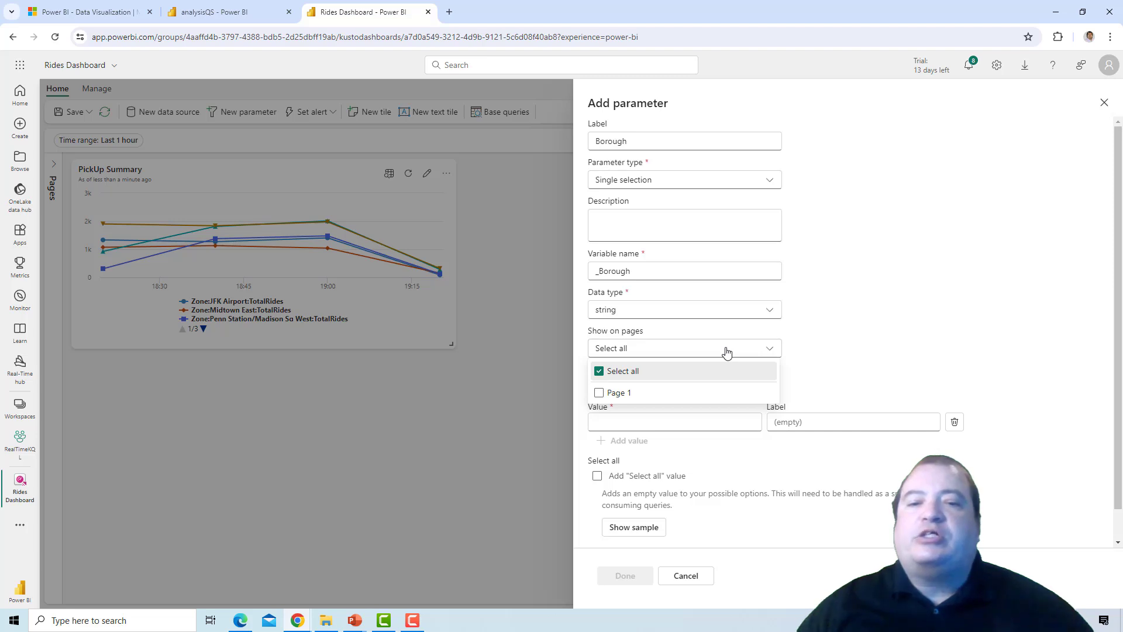
left_click(599, 397)
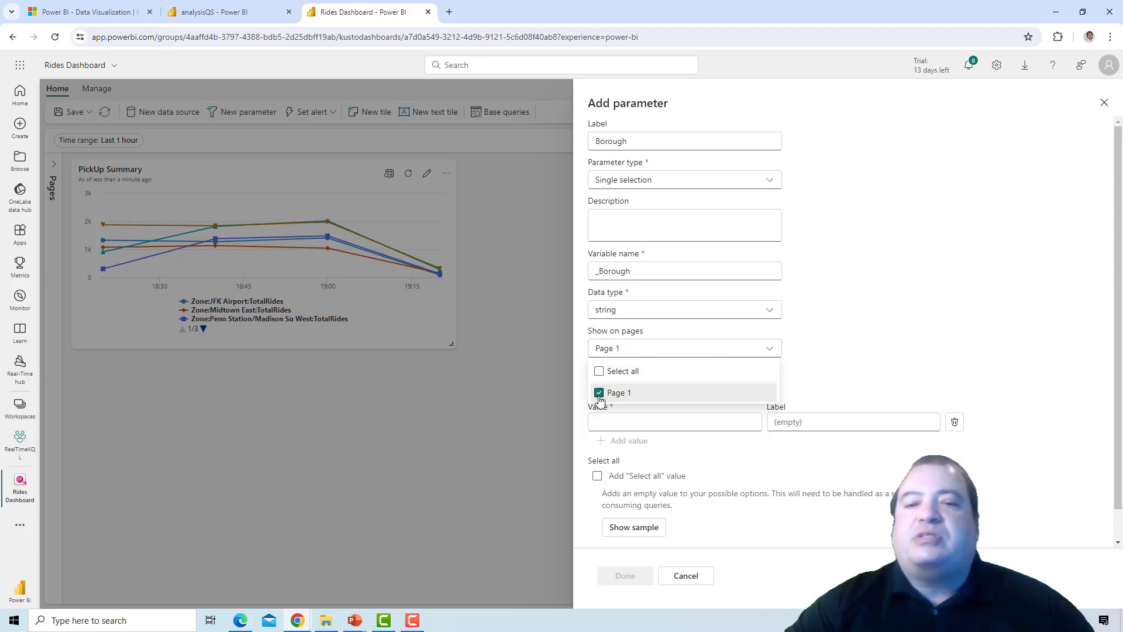
left_click(870, 326)
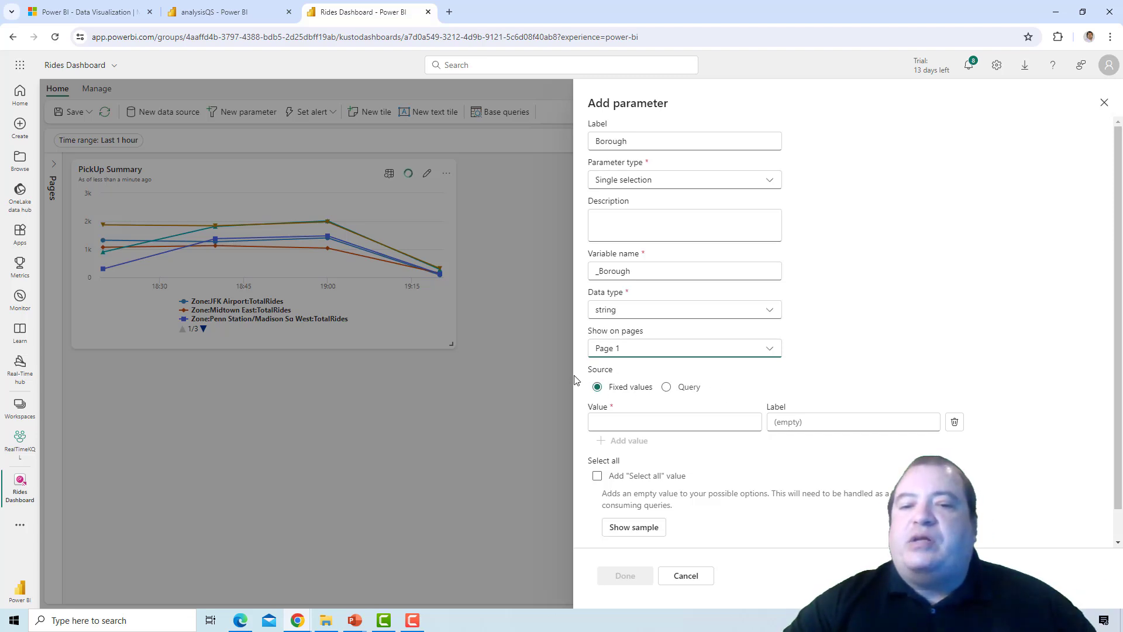
left_click(596, 395)
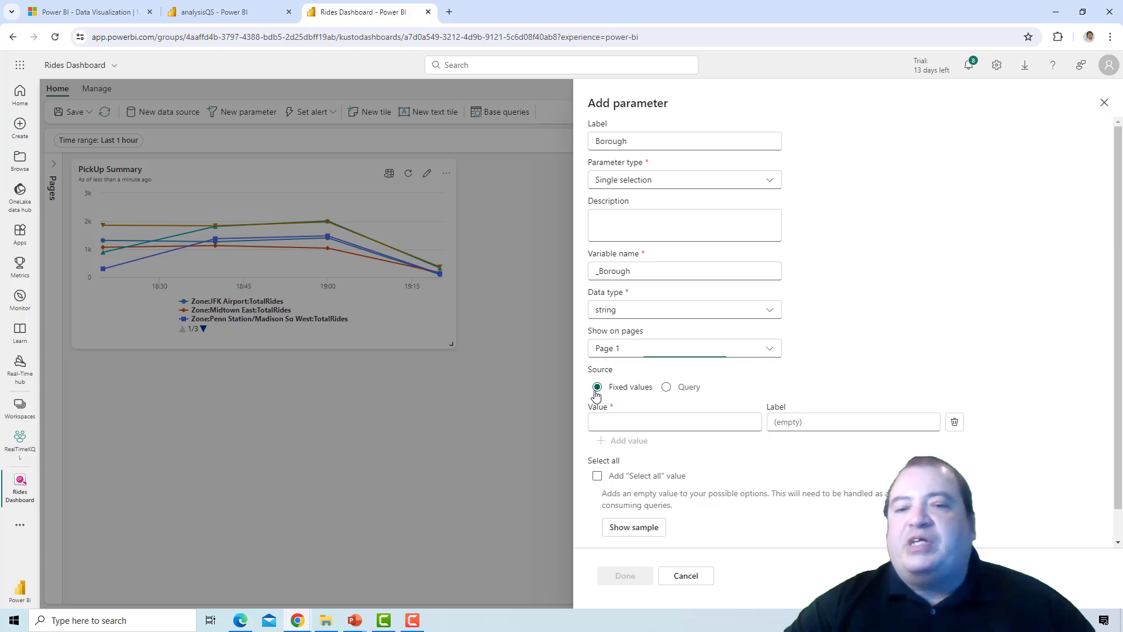
left_click(667, 388)
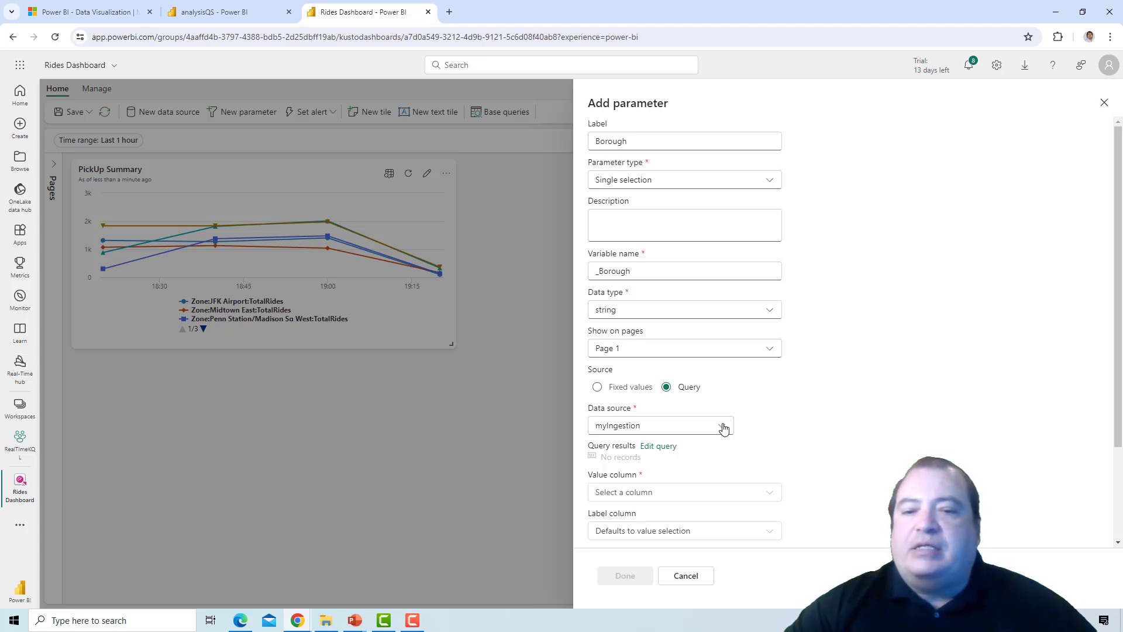
Step: Copy the external_table("locations_2") | distinct Borough query from analysisQS and add it as the parameter's query
left_click(658, 447)
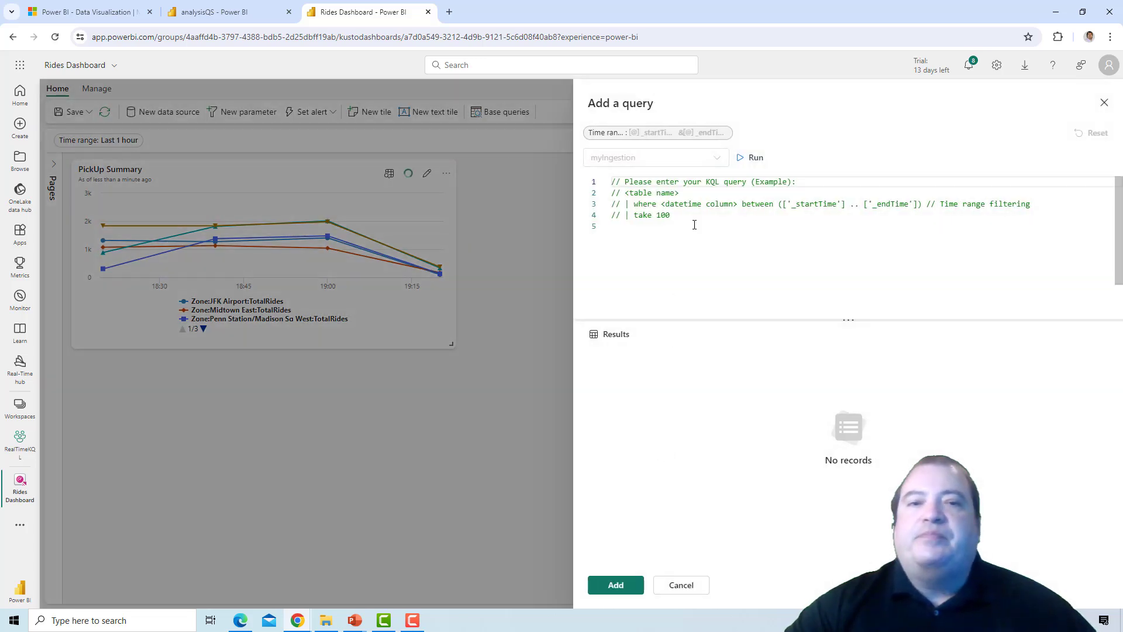
left_click(214, 12)
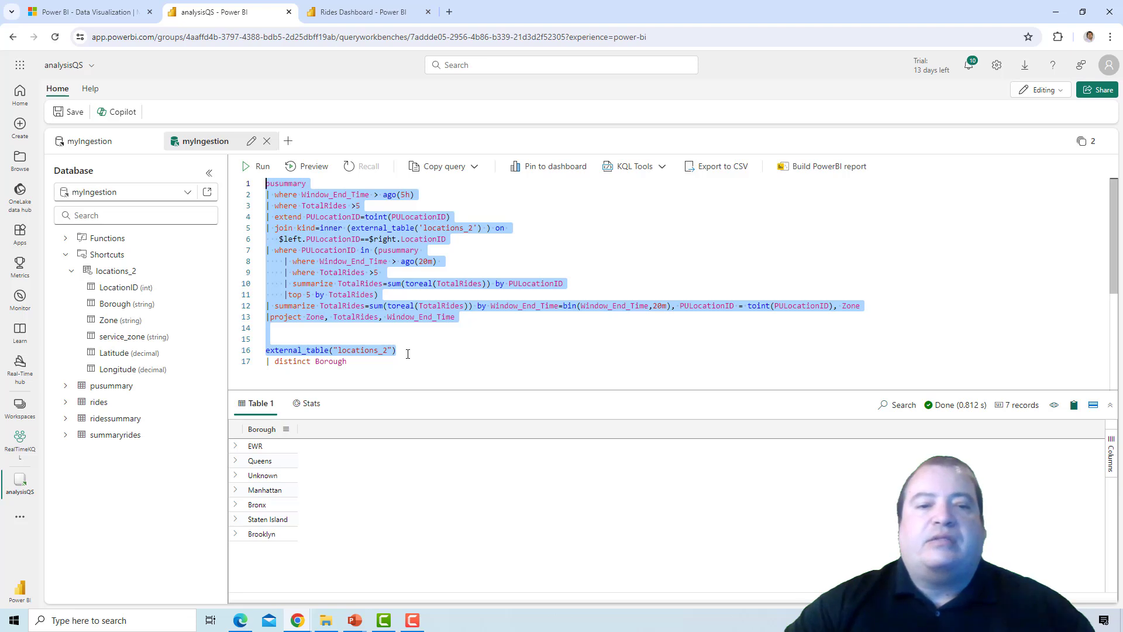
left_click_drag(348, 360, 269, 351)
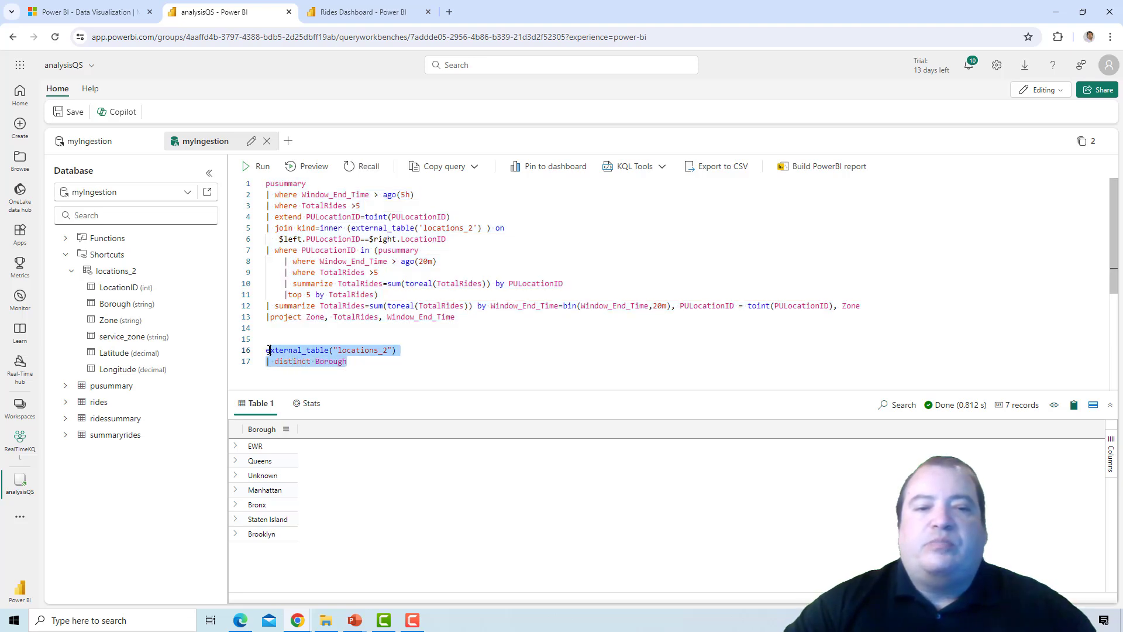
key("ctrl+c")
left_click(363, 12)
key("ctrl+v")
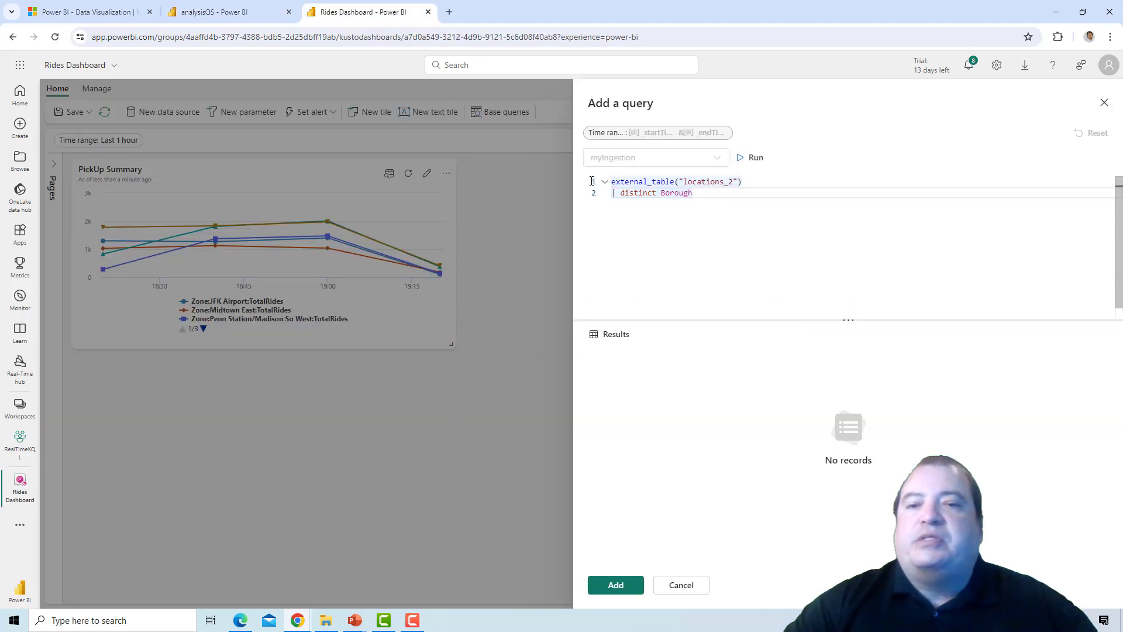
left_click(621, 585)
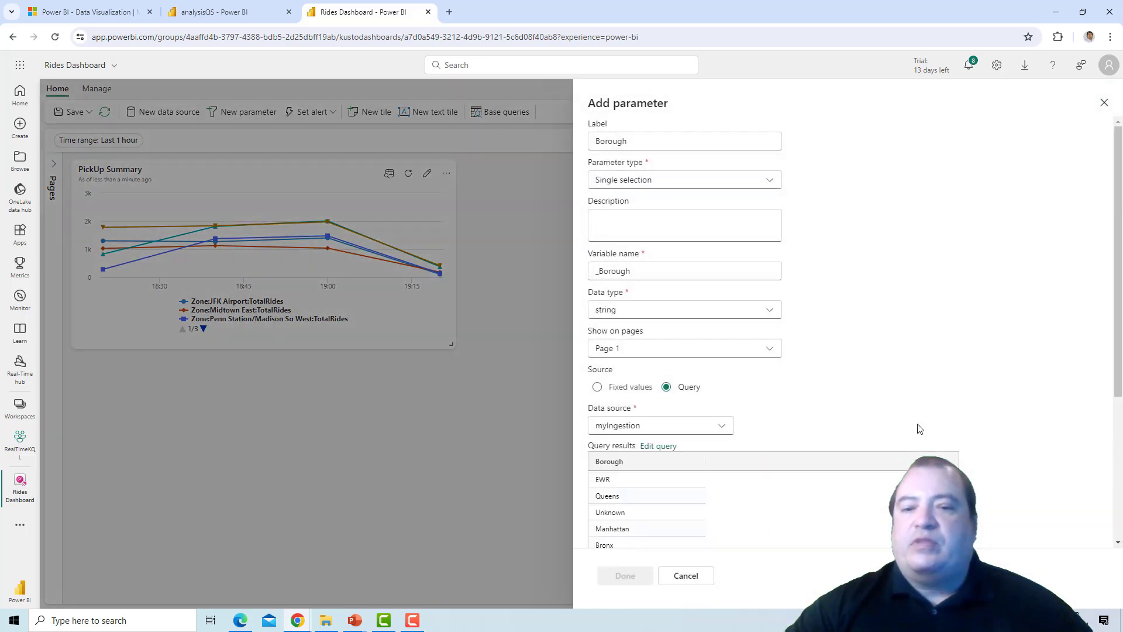
Step: Set the parameter's value column to Borough
left_click_drag(1121, 363, 1121, 494)
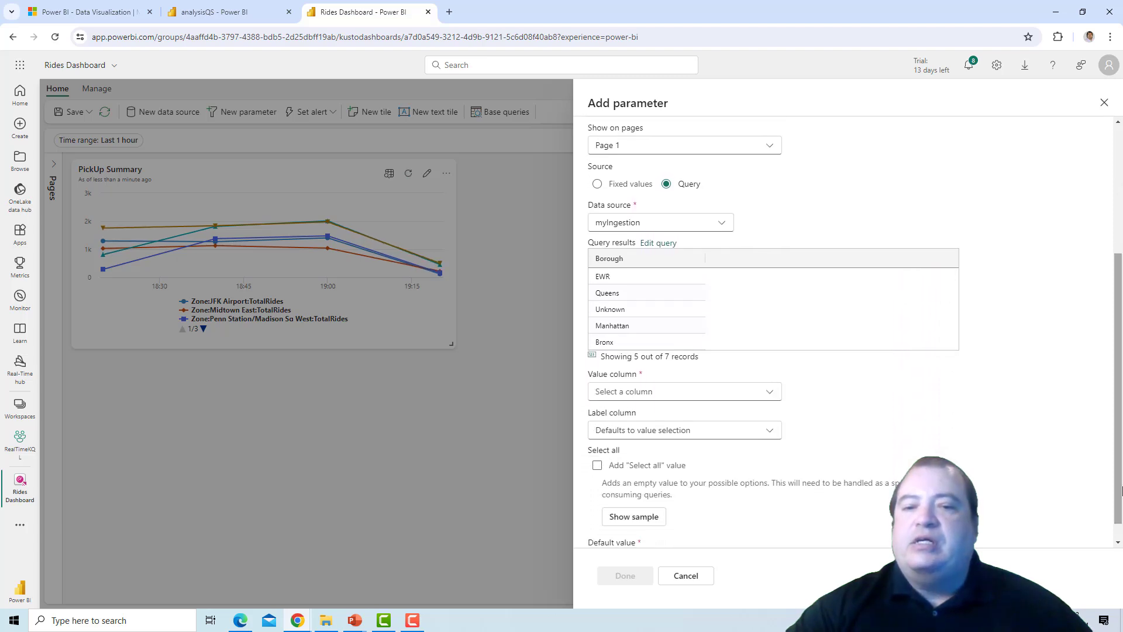
left_click(771, 393)
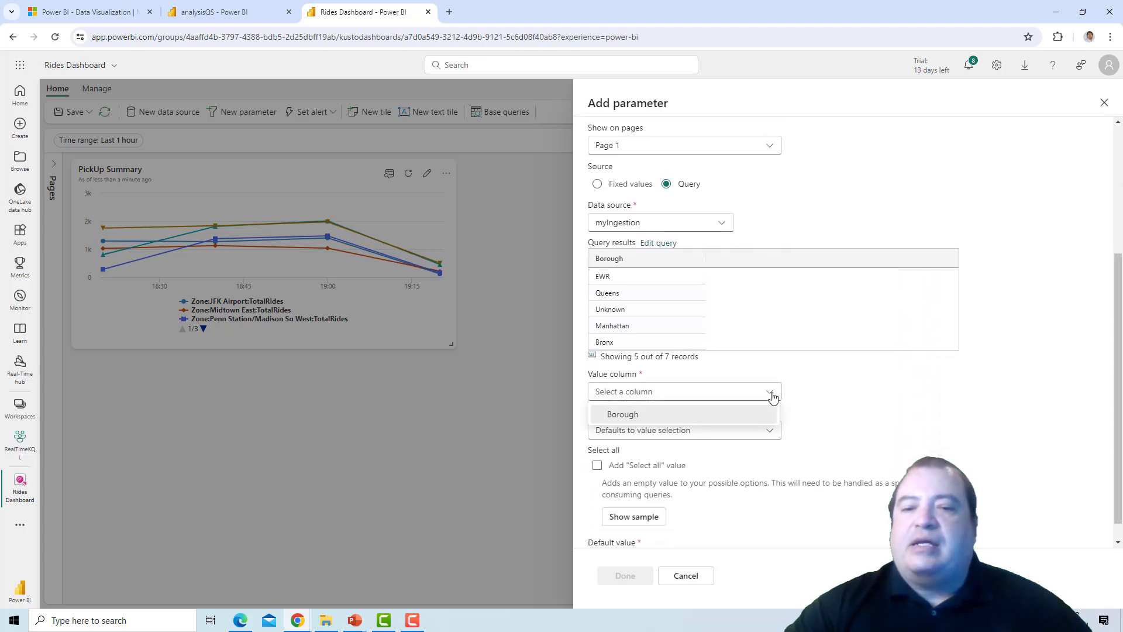
left_click(646, 415)
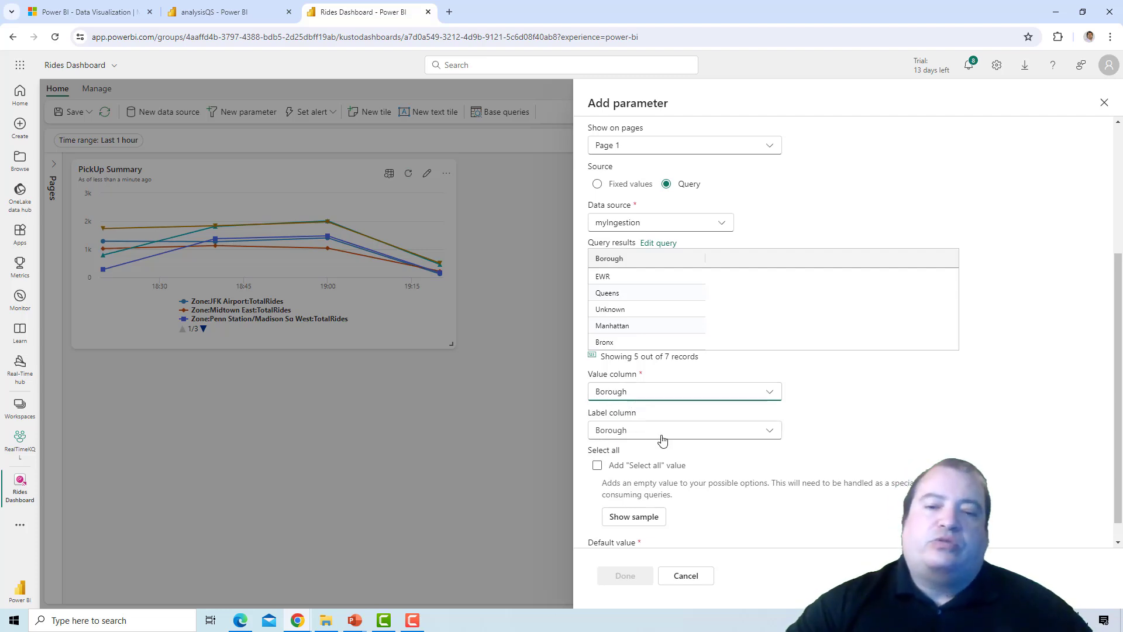
Step: Set the parameter's default value to Queens, then finish the parameter and return to the dashboard
scroll(690, 442, "down", 1)
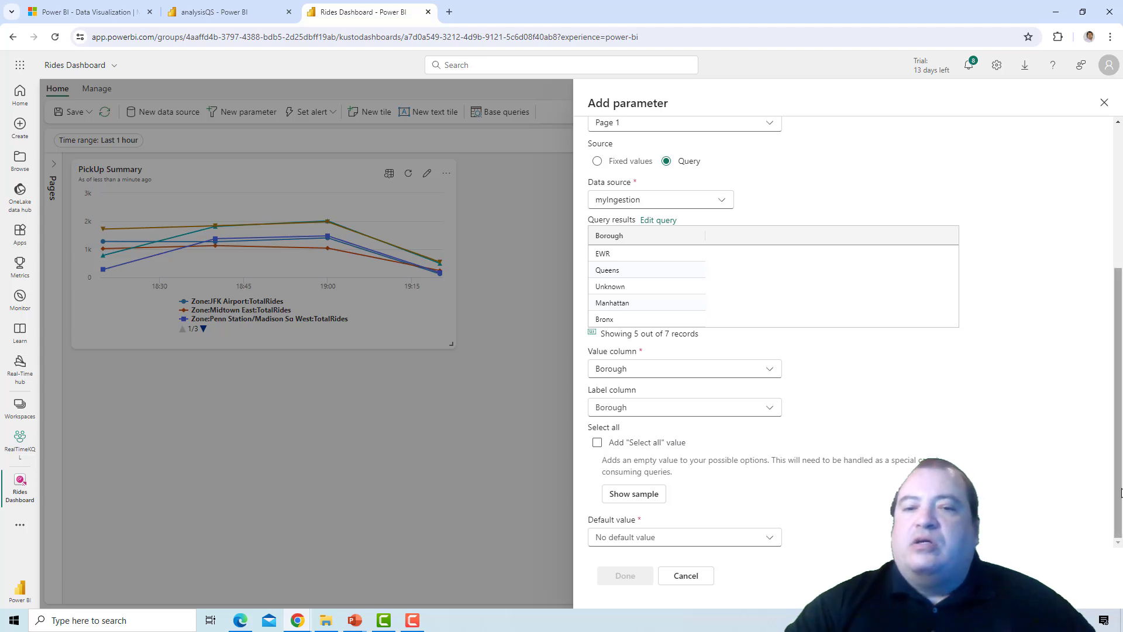
left_click(752, 543)
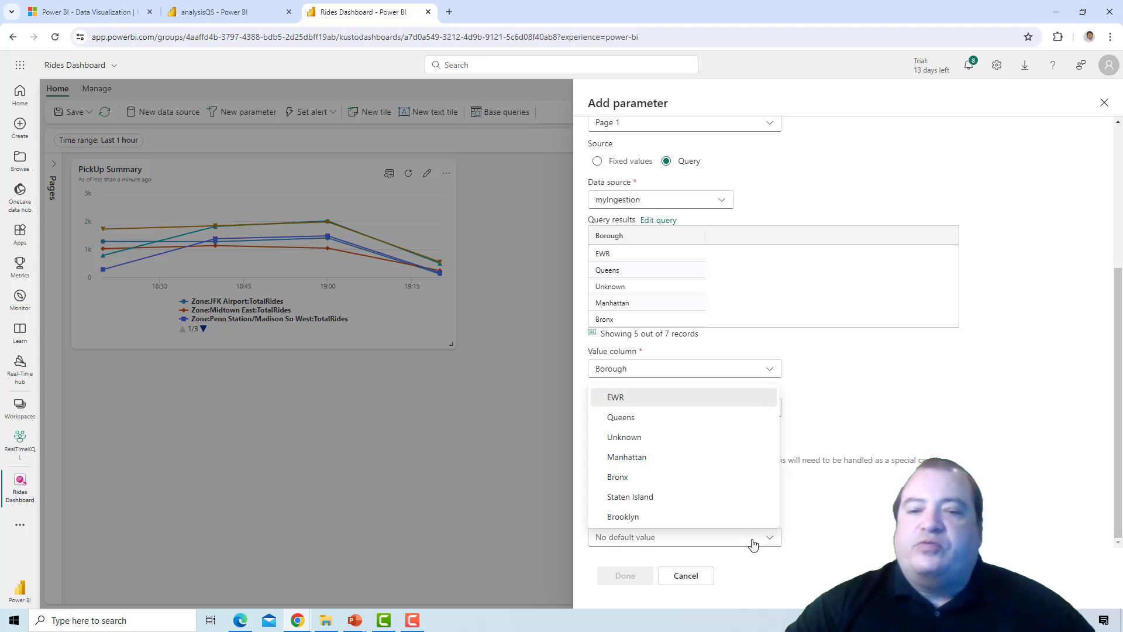
left_click(649, 419)
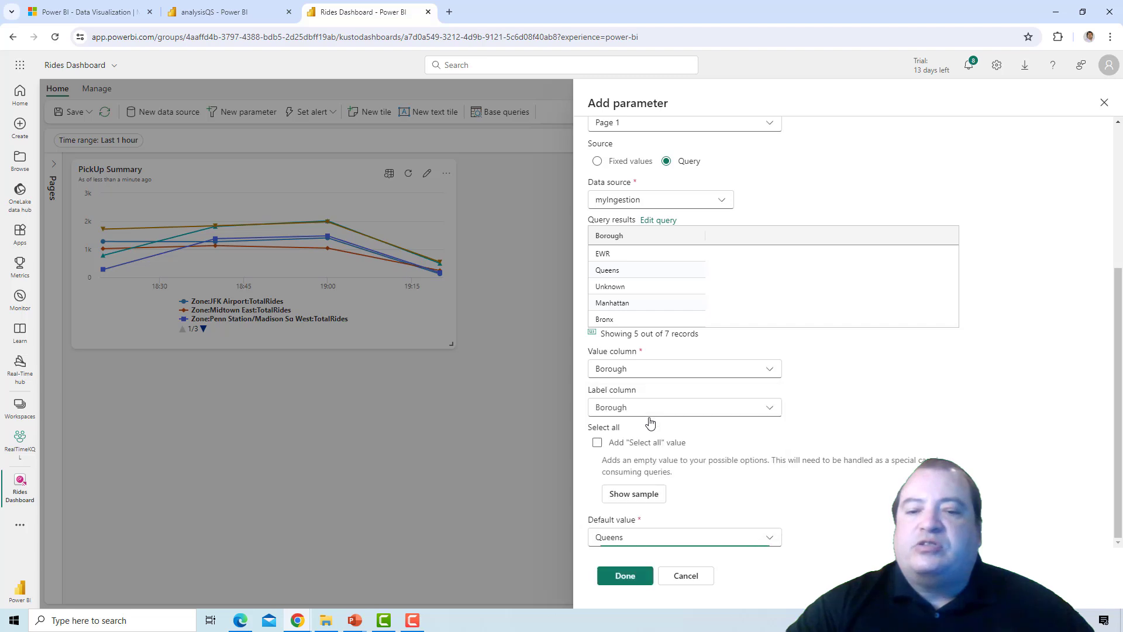
left_click(624, 575)
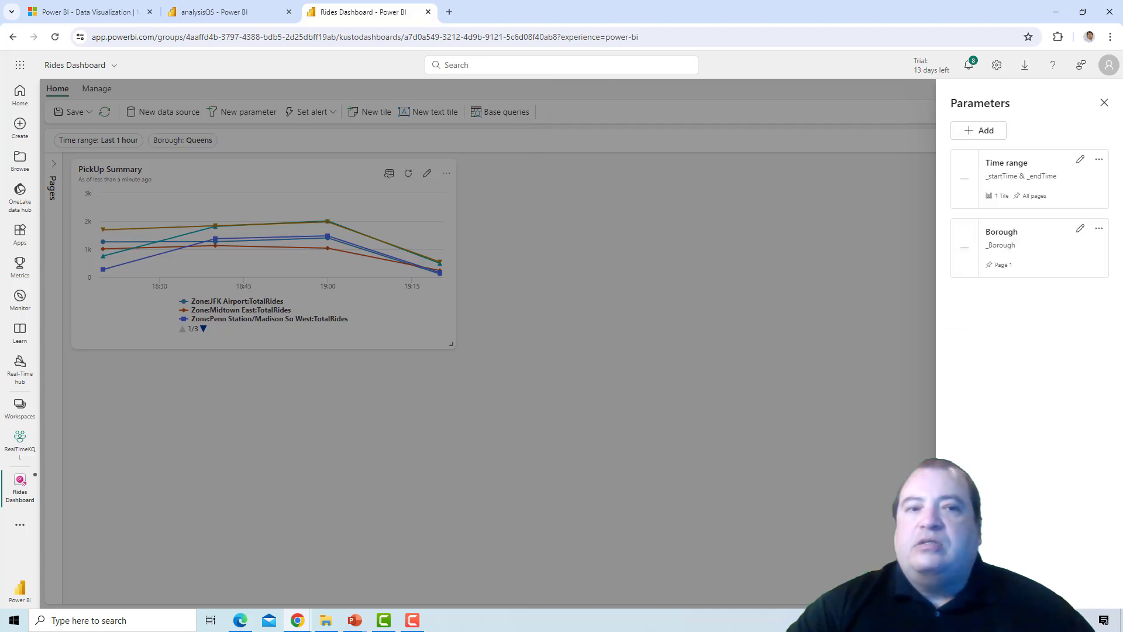
key("Escape")
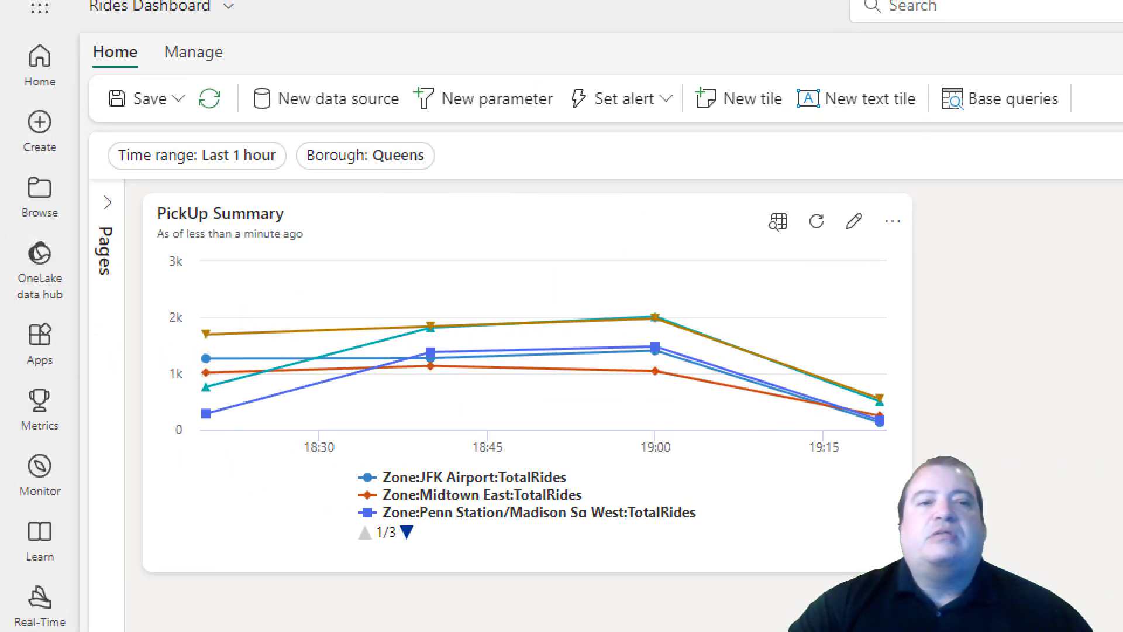
Step: Review the borough values offered by the dashboard's Borough filter and close the list without changing the selection
mouse_move(295, 174)
left_mouse_down()
mouse_move(422, 182)
mouse_move(450, 143)
mouse_move(337, 136)
mouse_move(289, 150)
left_mouse_up()
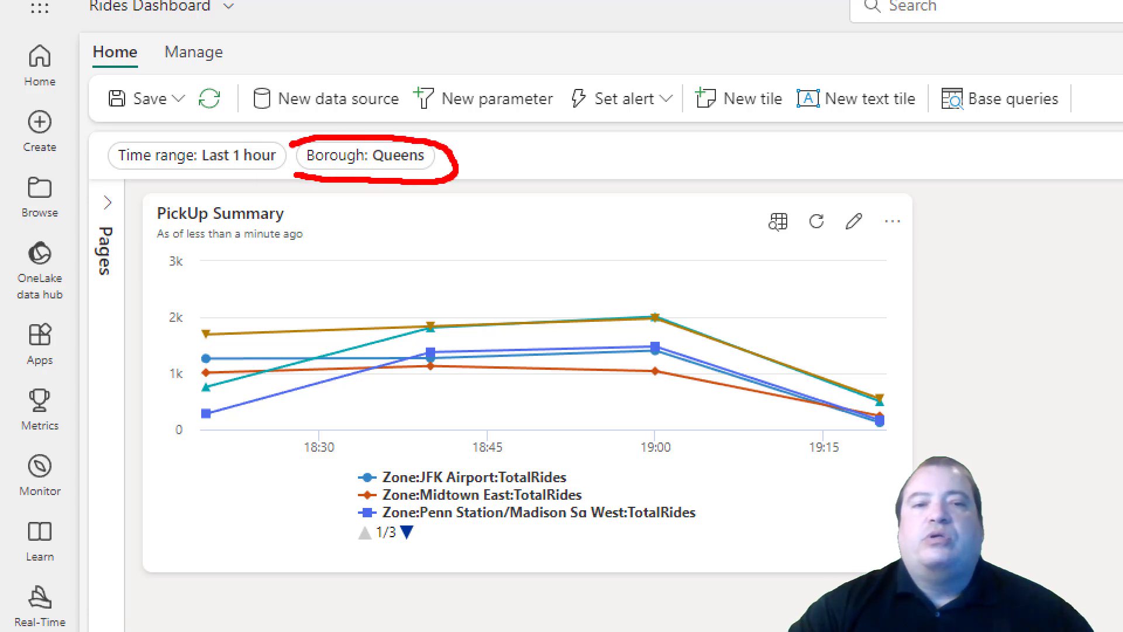
left_click(183, 142)
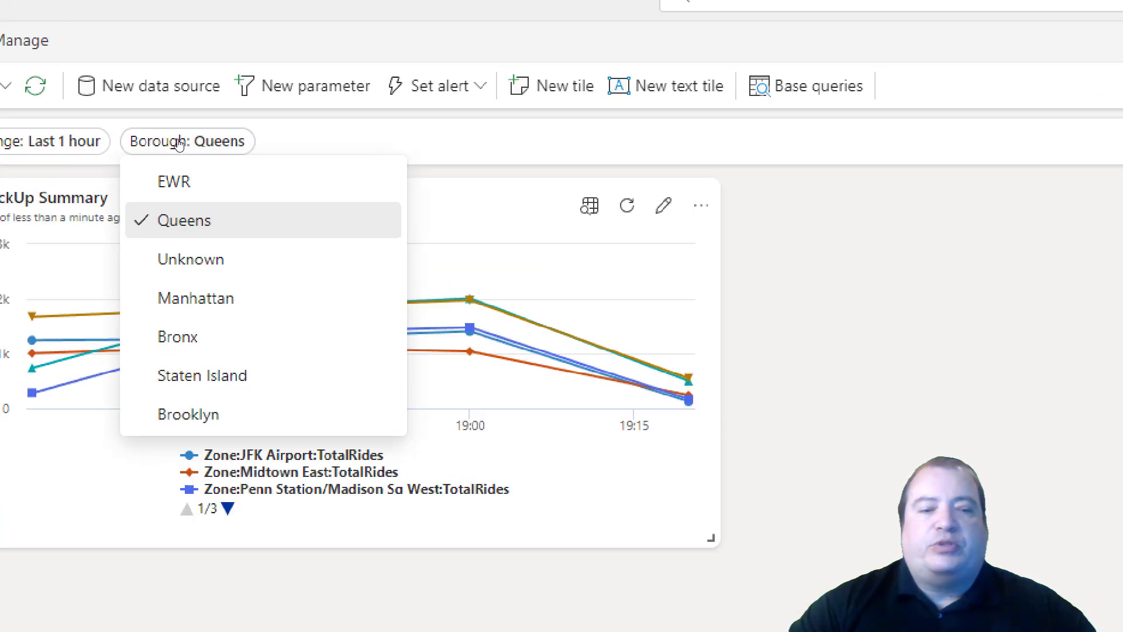
mouse_move(158, 127)
left_mouse_down()
mouse_move(147, 132)
mouse_move(98, 340)
mouse_move(228, 459)
mouse_move(448, 366)
mouse_move(96, 126)
left_mouse_up()
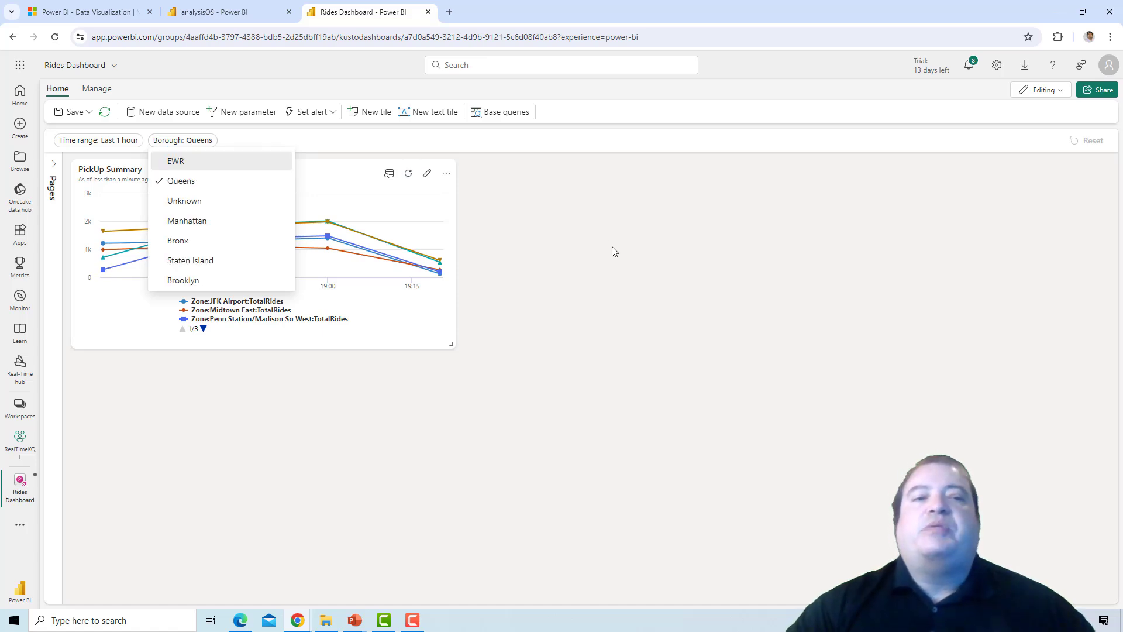
key("Escape")
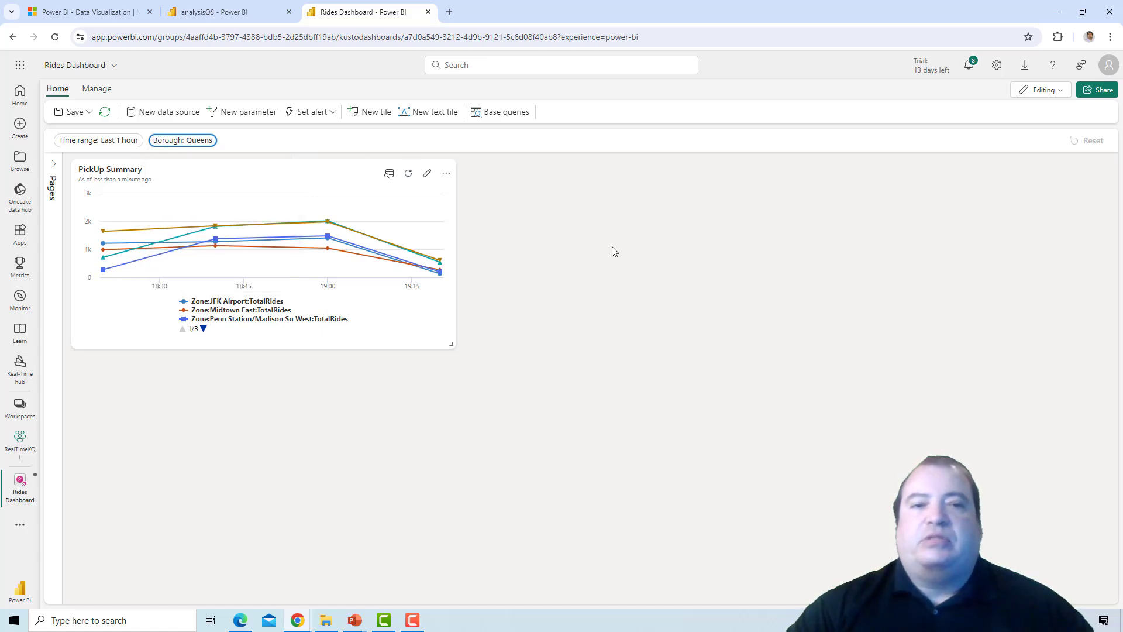
Step: Open the PickUp Summary tile for editing and examine the nested pusummary subquery that picks the top 5 locations
left_click(428, 175)
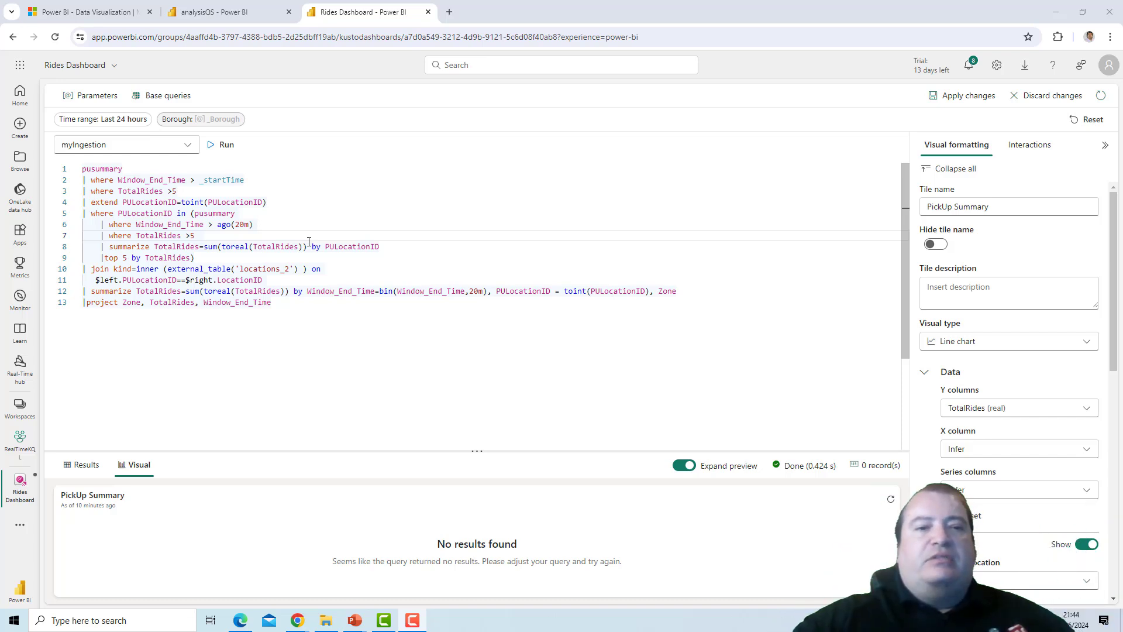
left_click(200, 246)
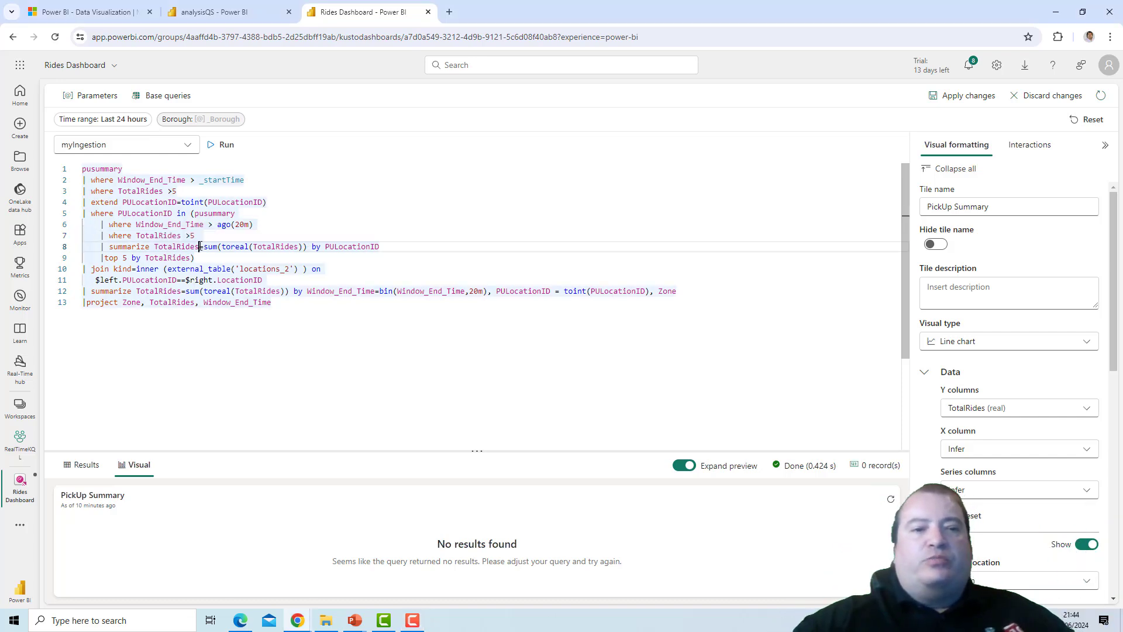
left_click_drag(193, 255, 195, 214)
left_click(196, 214)
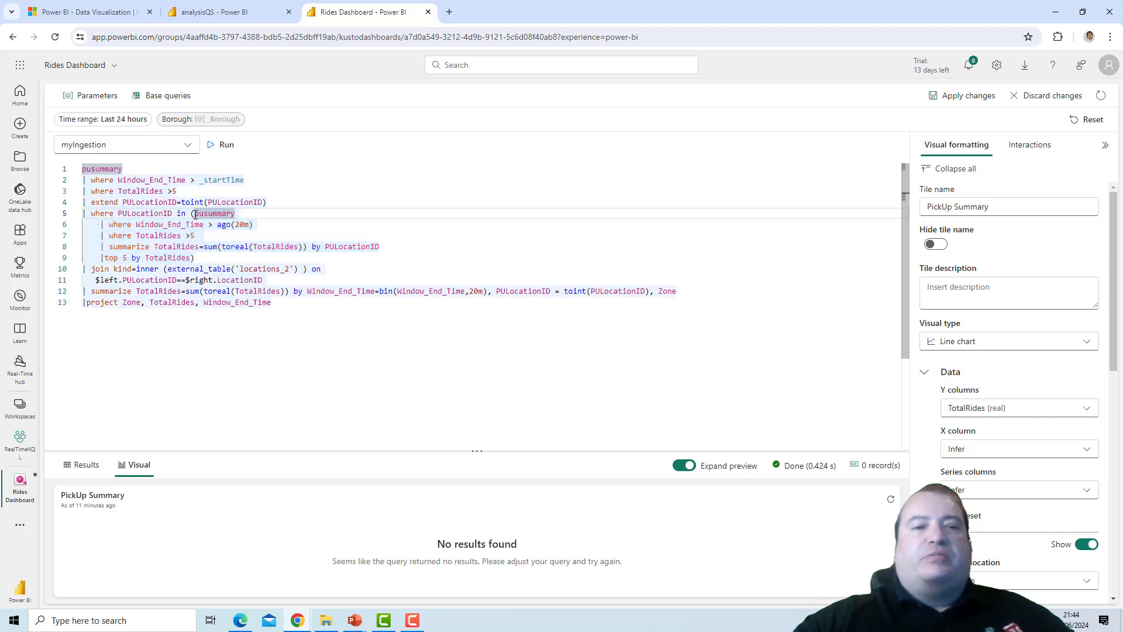
left_click(386, 250)
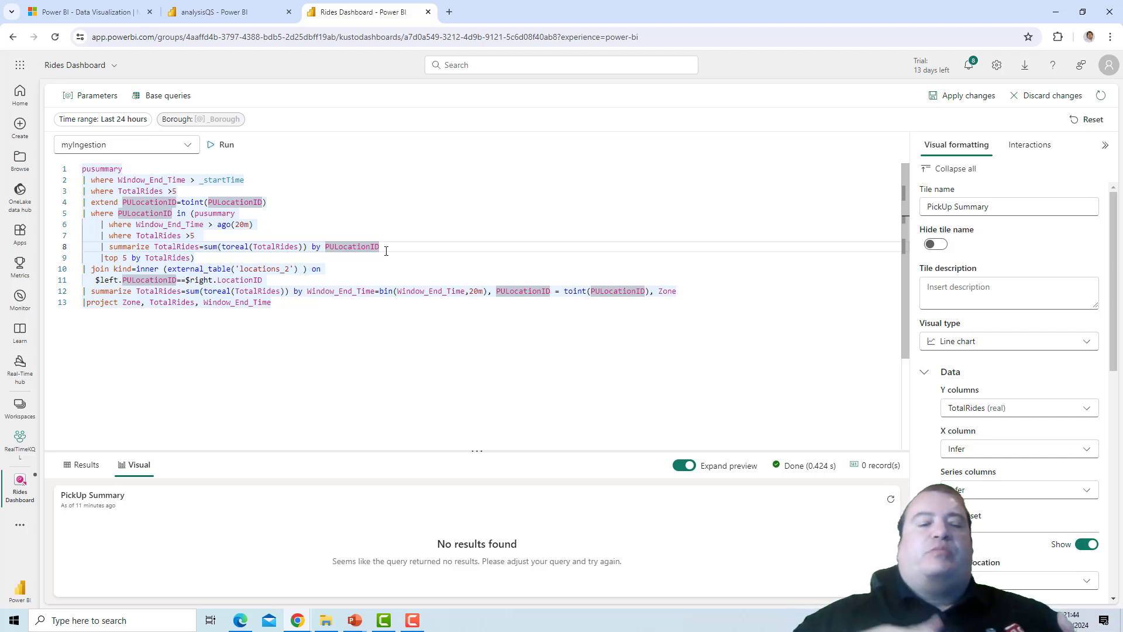
Step: Copy the line | extend PULocationID=toint(PULocationID) into the nested subquery, directly below its TotalRides >5 filter
left_click(368, 236)
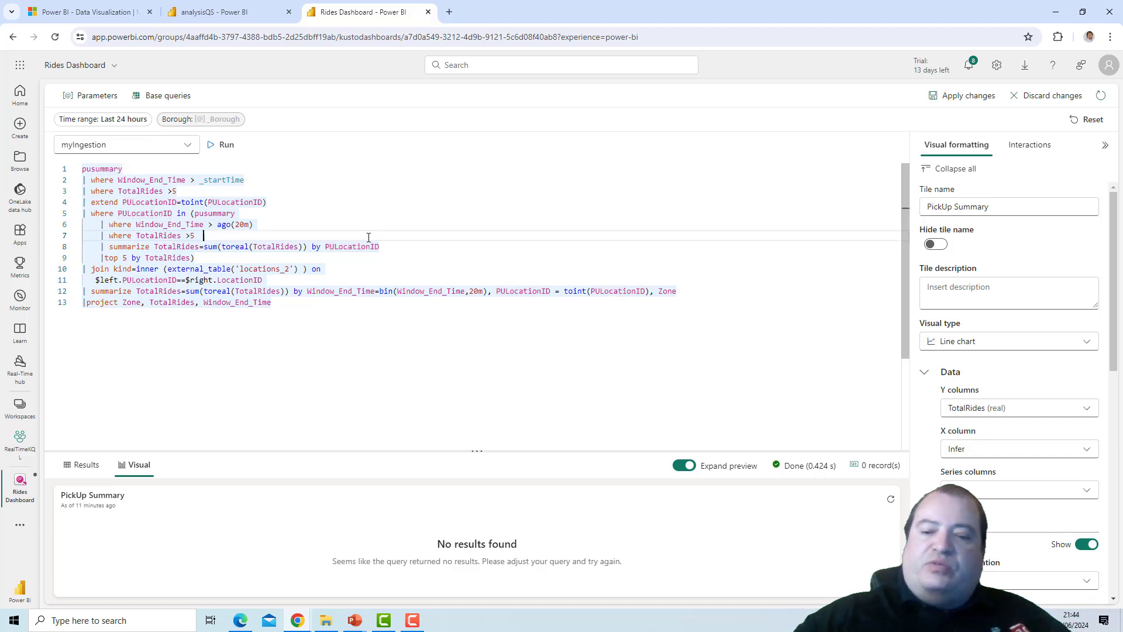
key("Return")
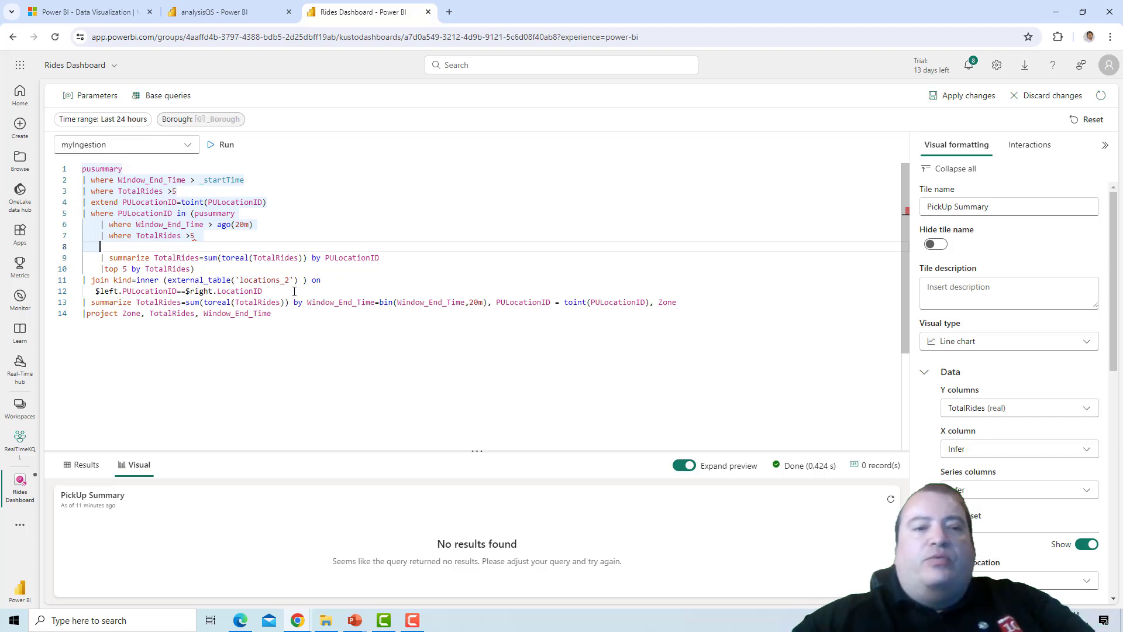
left_click_drag(294, 291, 60, 281)
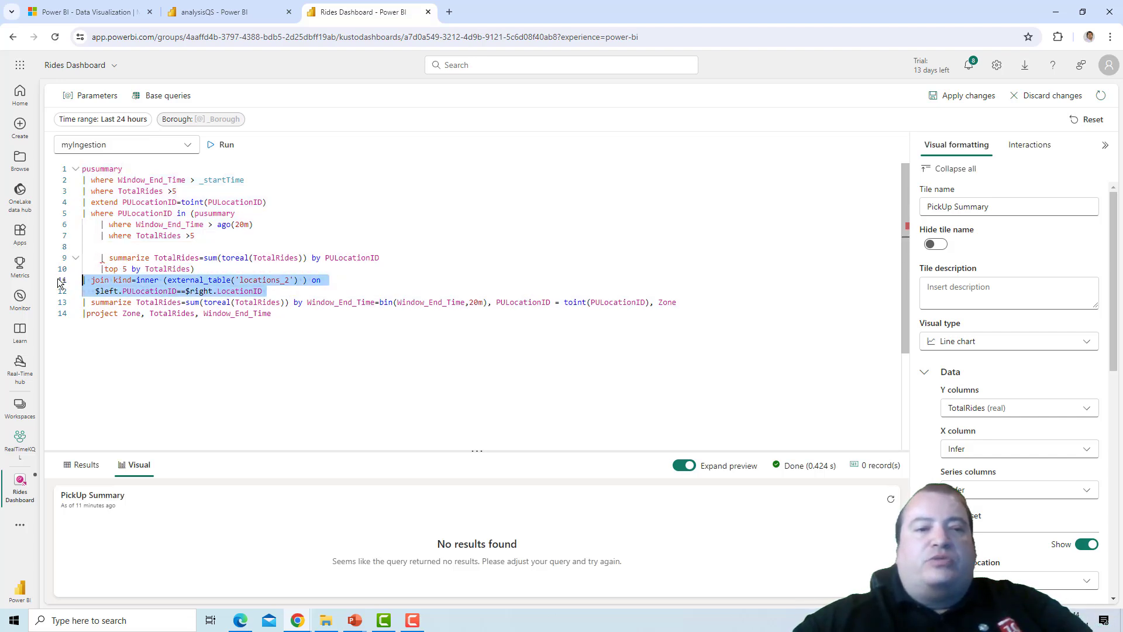
left_click_drag(267, 201, 81, 209)
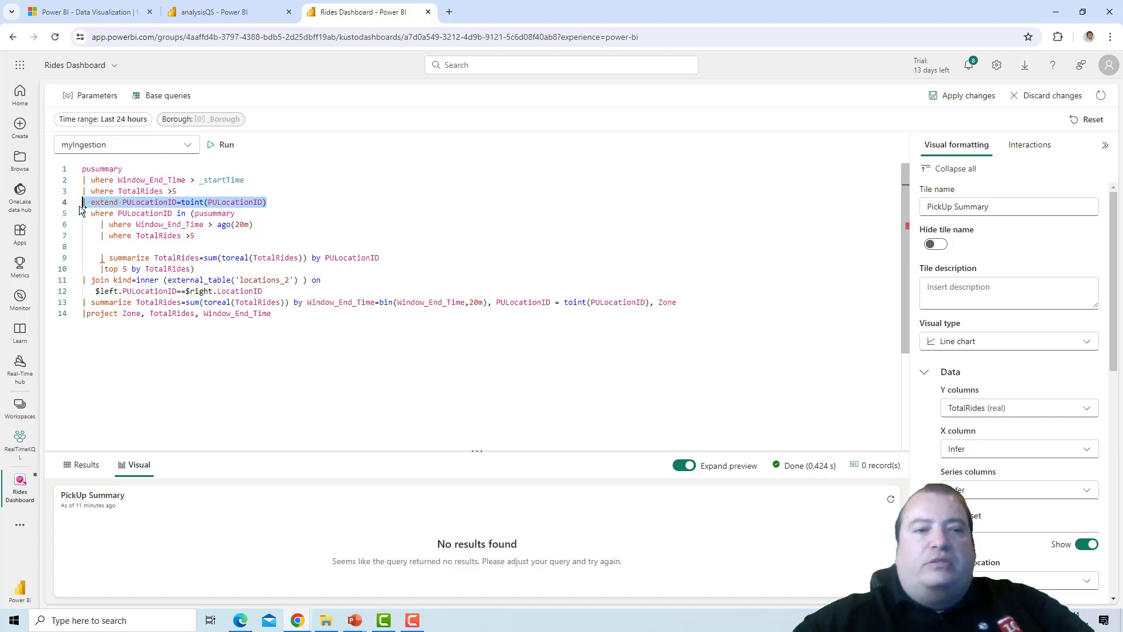
key("ctrl+c")
left_click(122, 247)
key("ctrl+v")
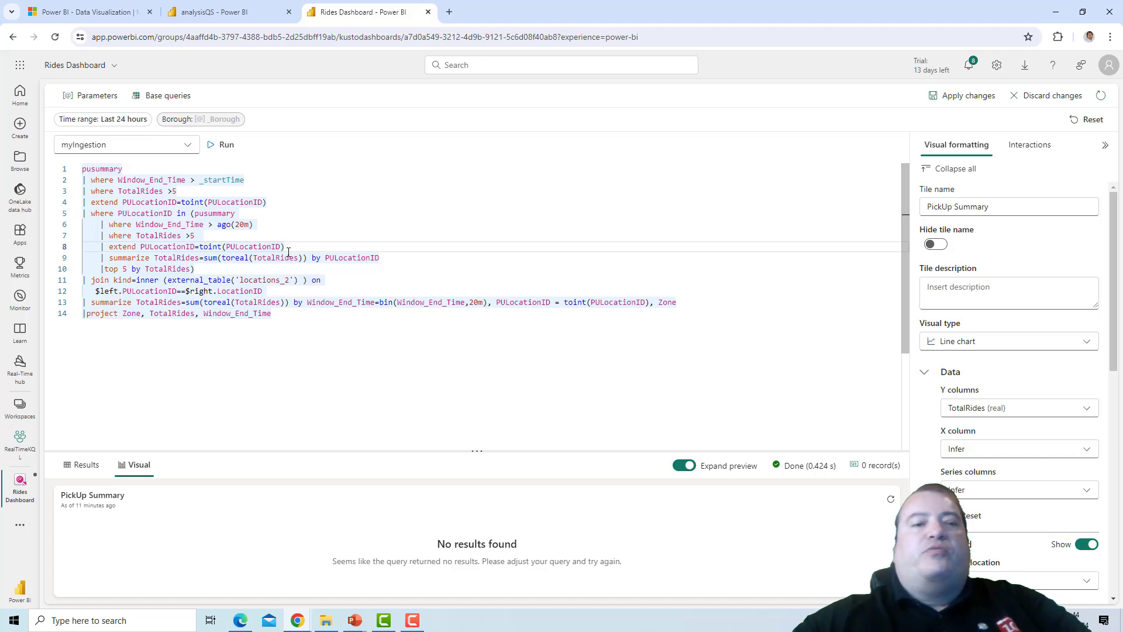
Step: Duplicate the inner join with external_table('locations_2') on PULocationID and LocationID into the subquery, below its extend line
left_click(271, 291)
key("shift+Up")
key("shift+Home")
key("Delete")
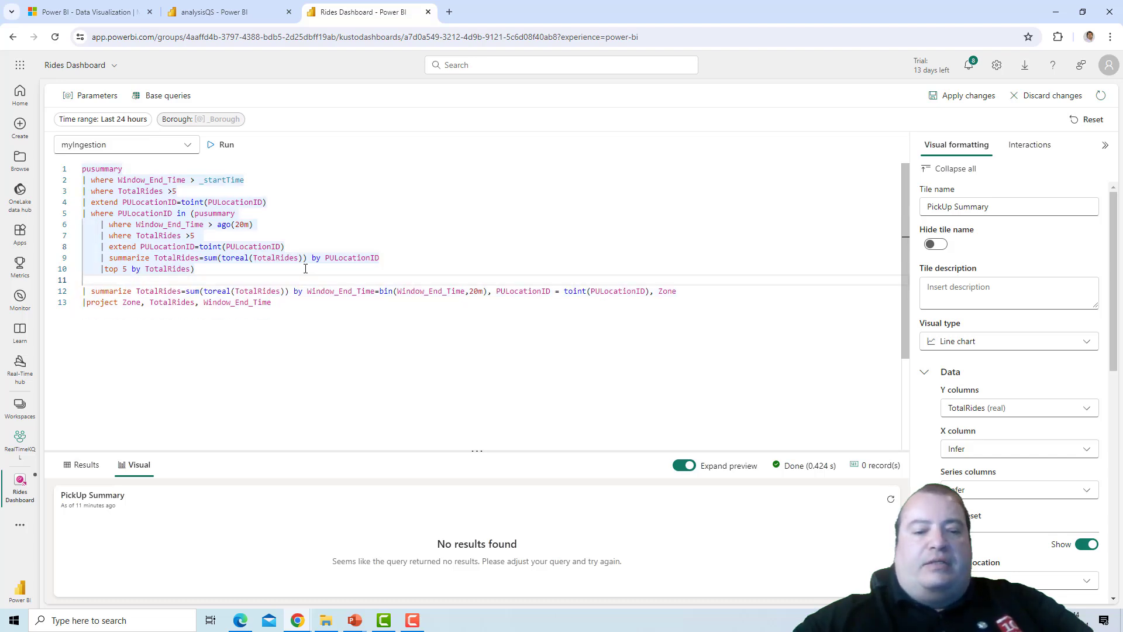
key("ctrl+z")
left_click(309, 249)
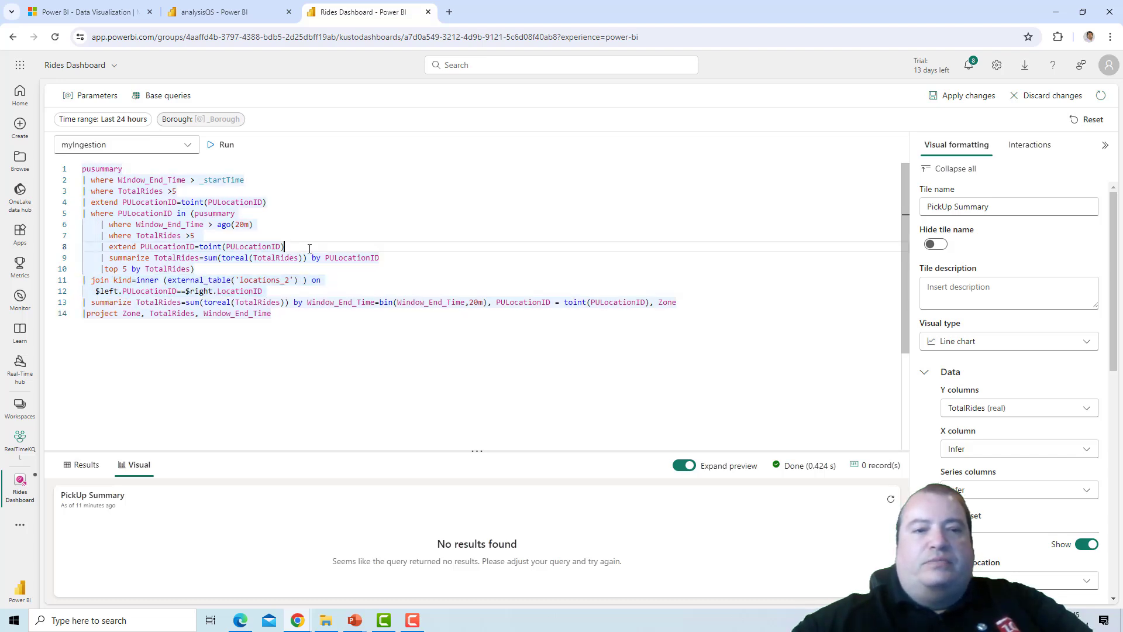
key("Return")
key("ctrl+v")
key("Return")
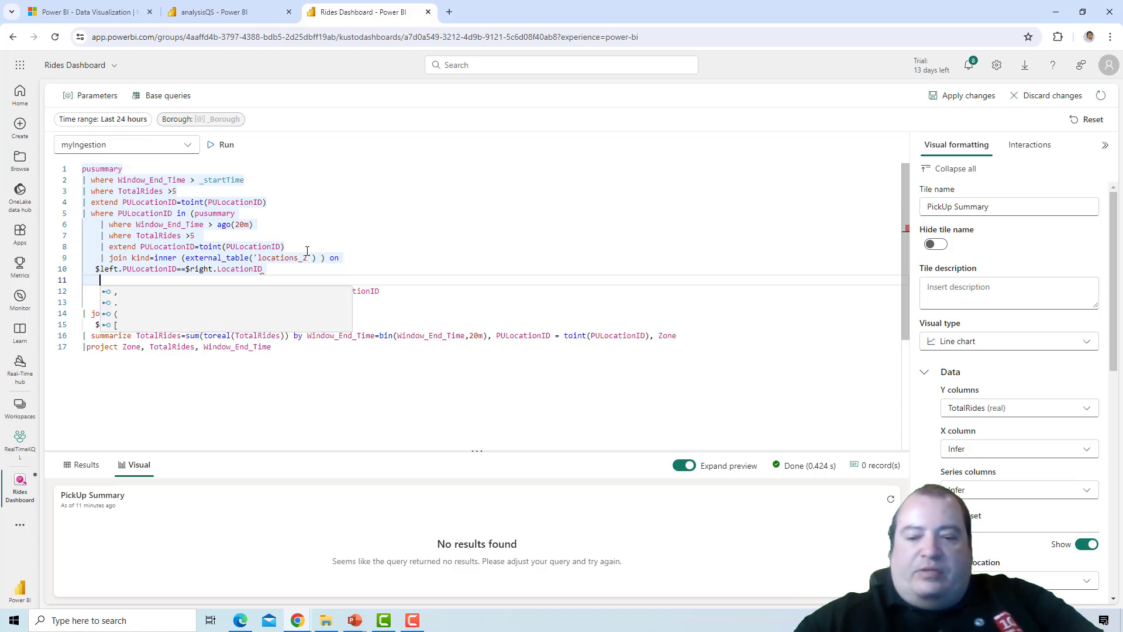
Step: Add the filter |where Borough == _Borough below the subquery's join and run the query
type("|where ")
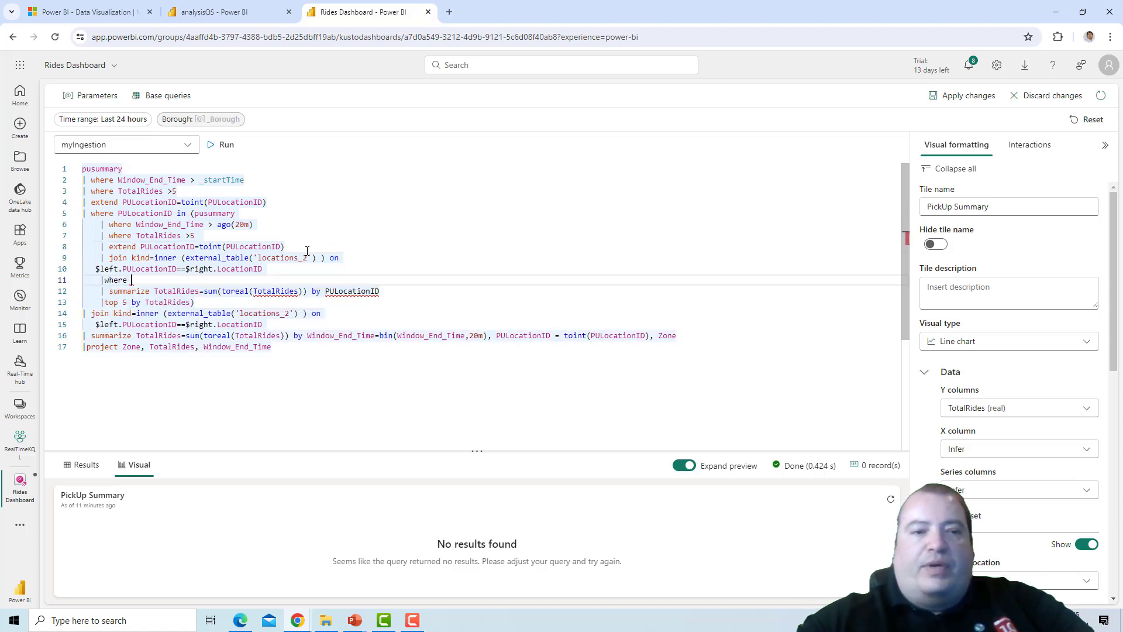
type("Borough =")
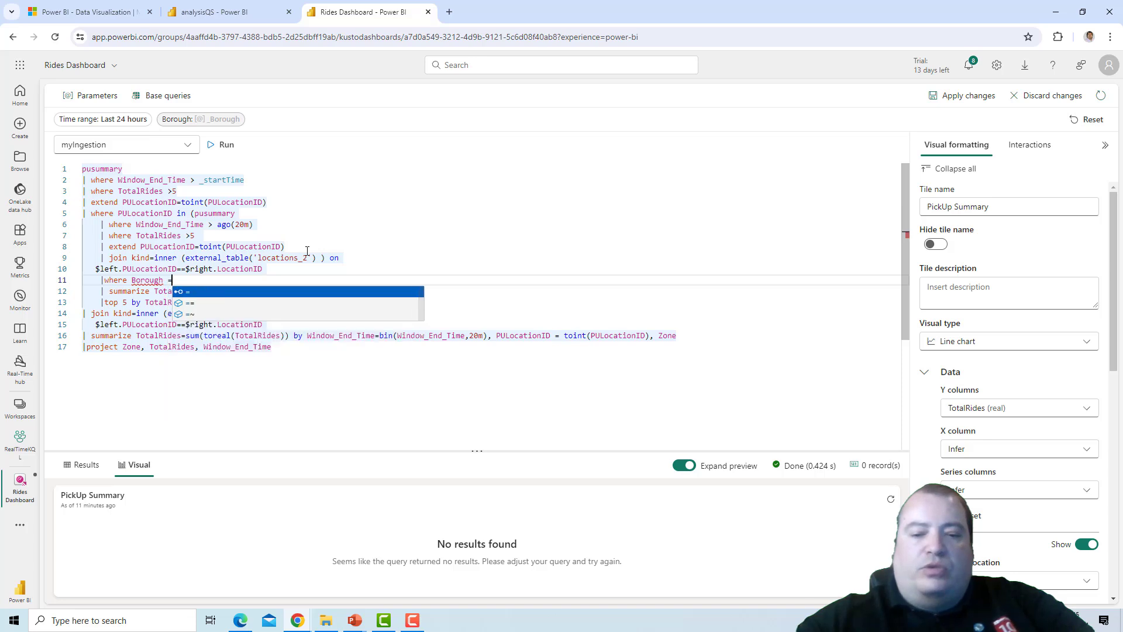
type("= _")
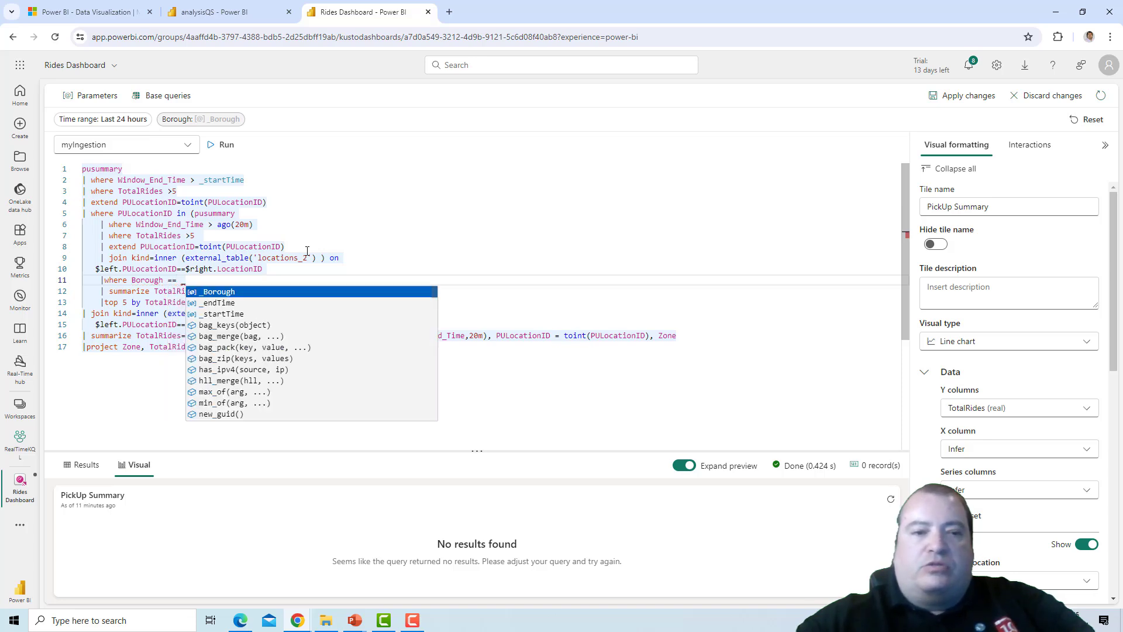
key("Tab")
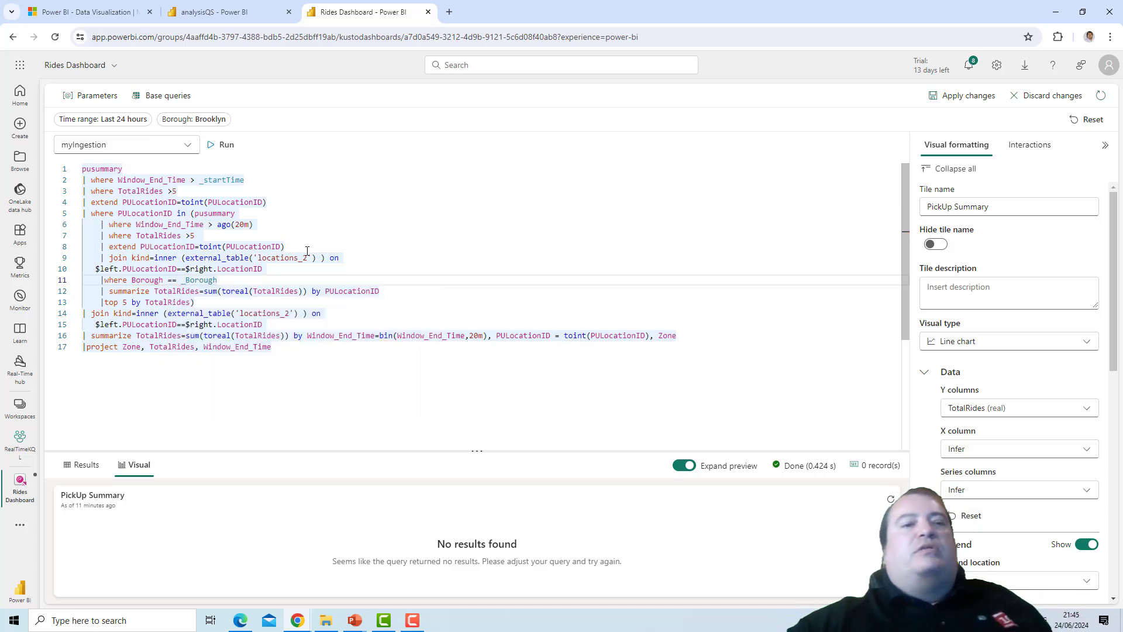
left_click(227, 146)
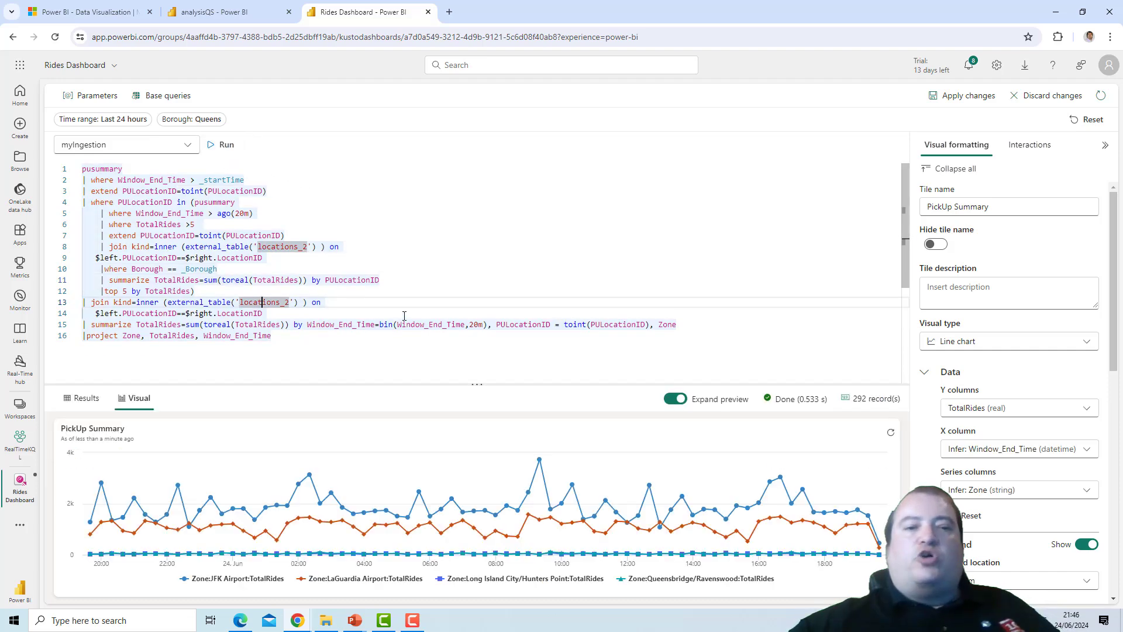
Step: Set the Borough parameter to Manhattan in the tile editor and check the previewed line chart
left_click(308, 204)
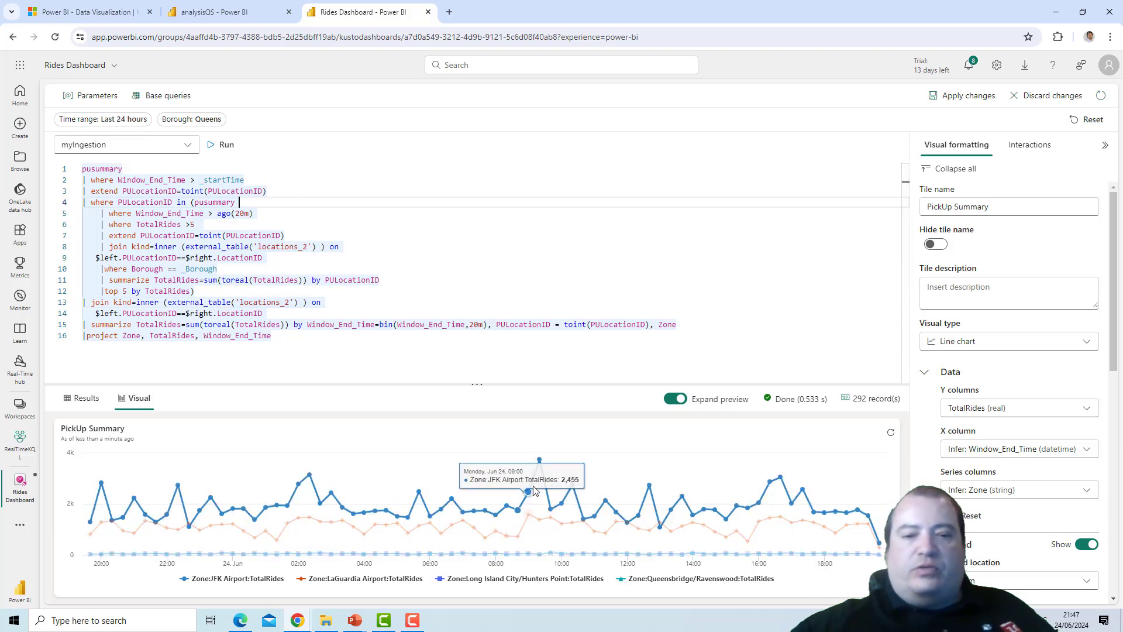
left_click(207, 119)
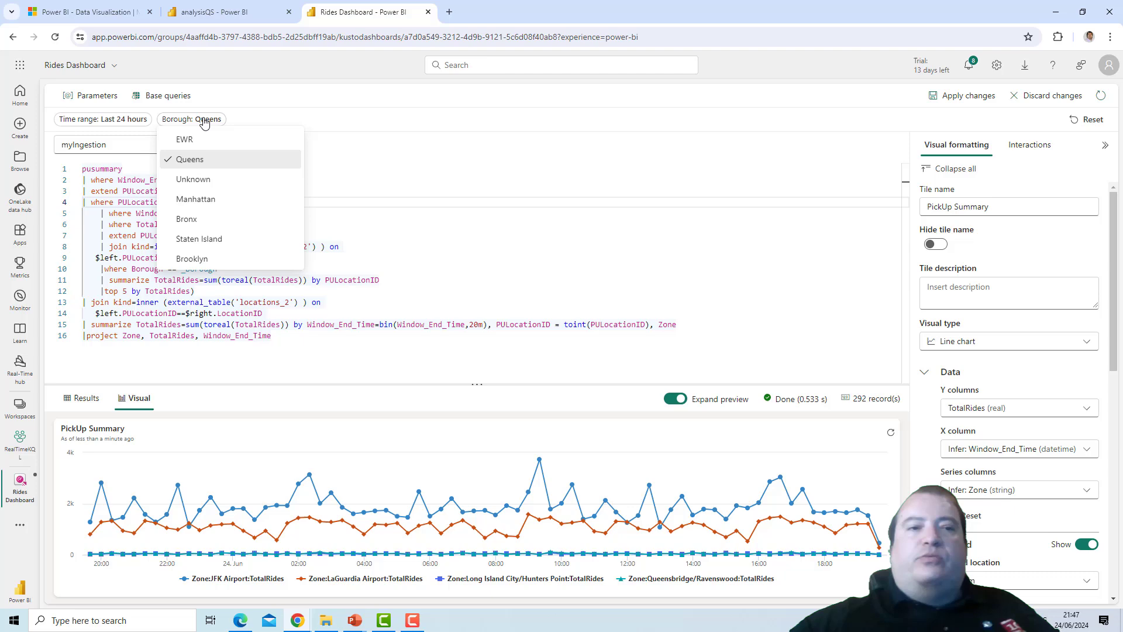
left_click(210, 202)
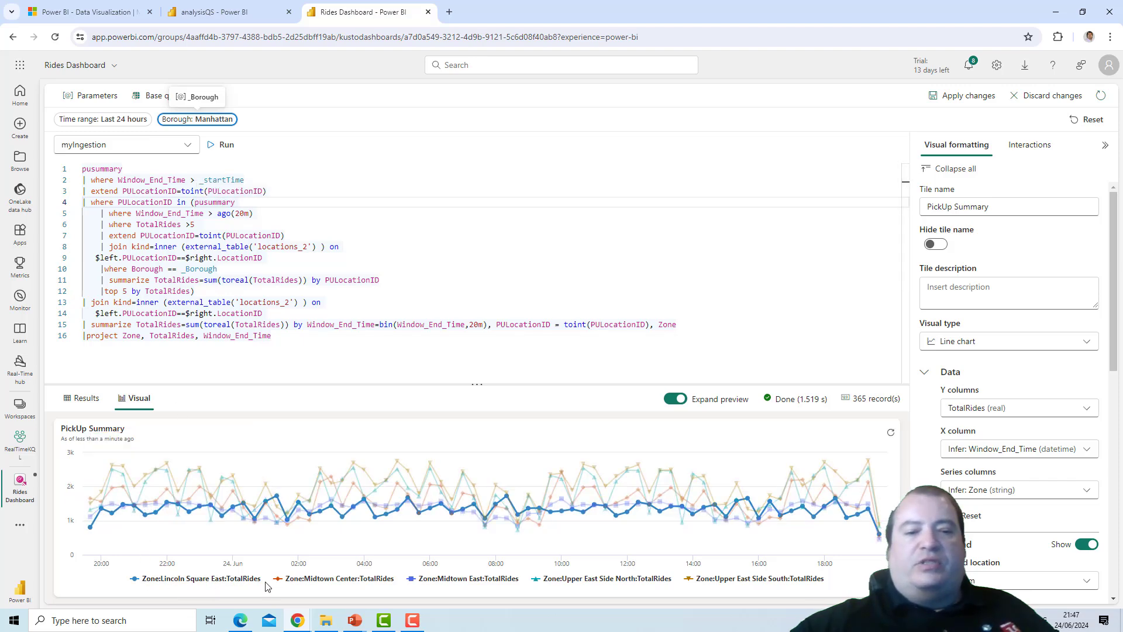
key("Down")
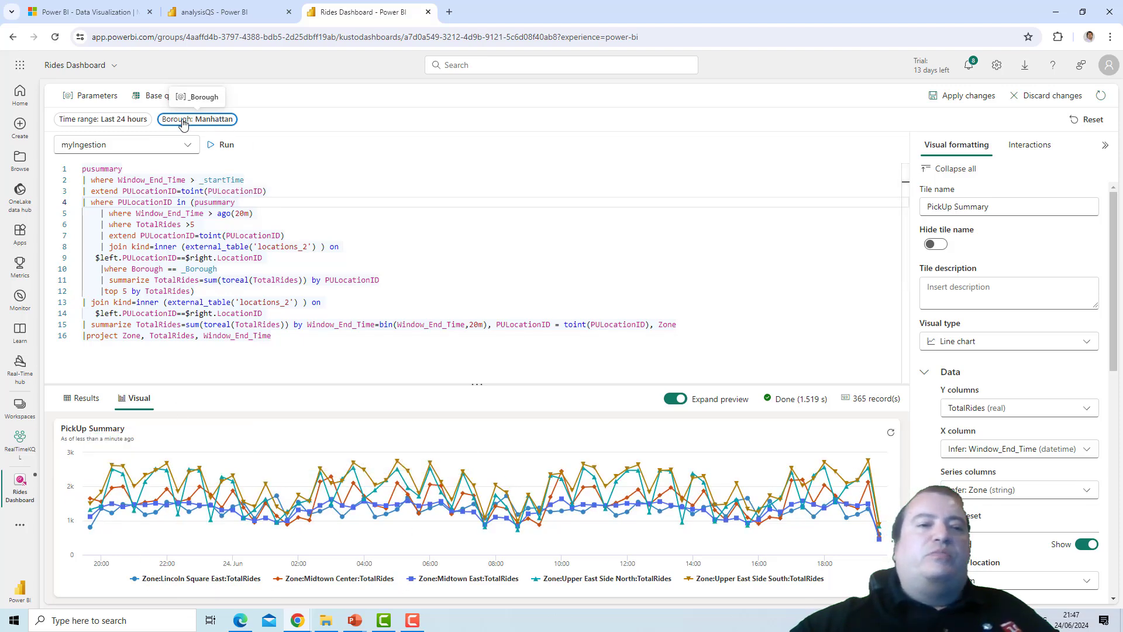
Step: Apply the changes to the PickUp Summary tile, then switch the dashboard to viewing mode and save its changes
left_click(944, 101)
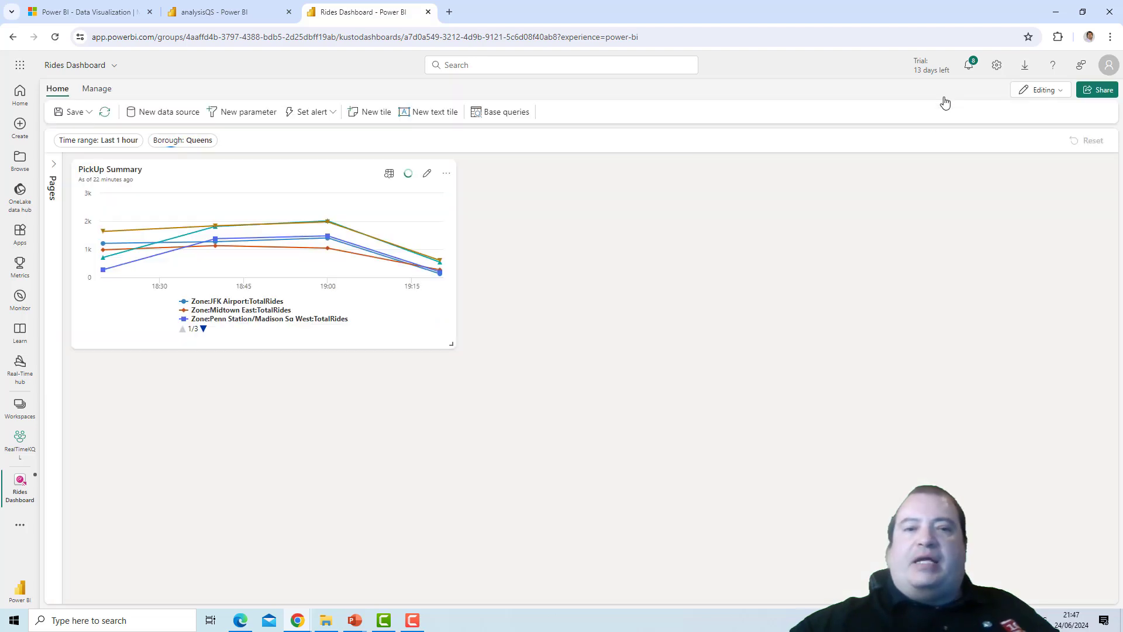
left_click(1024, 92)
left_click(1000, 143)
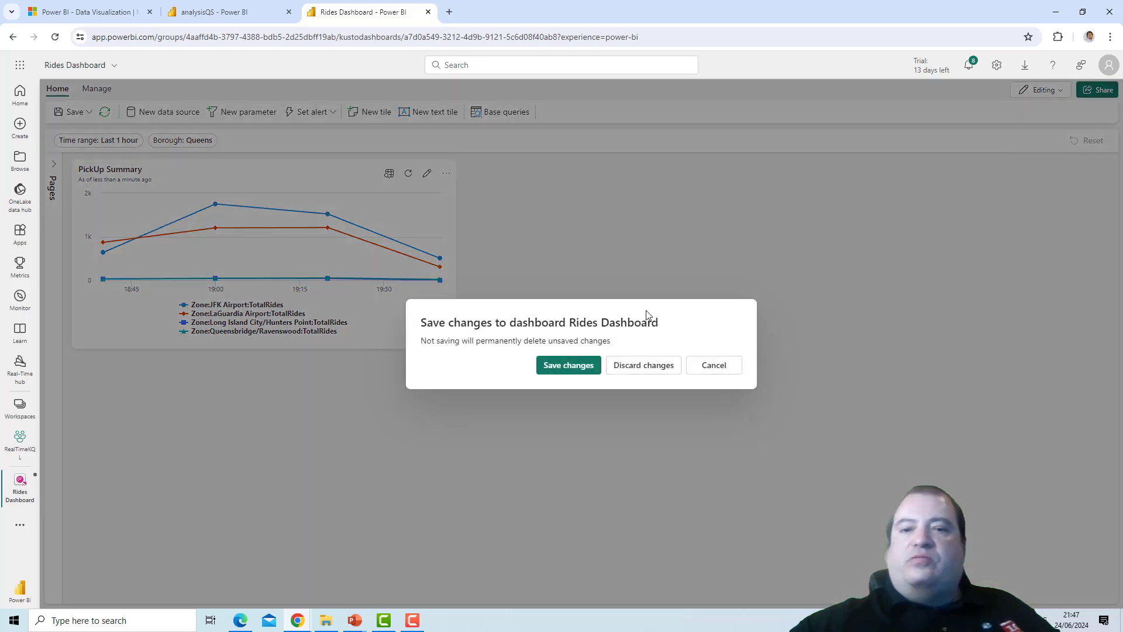
left_click(576, 373)
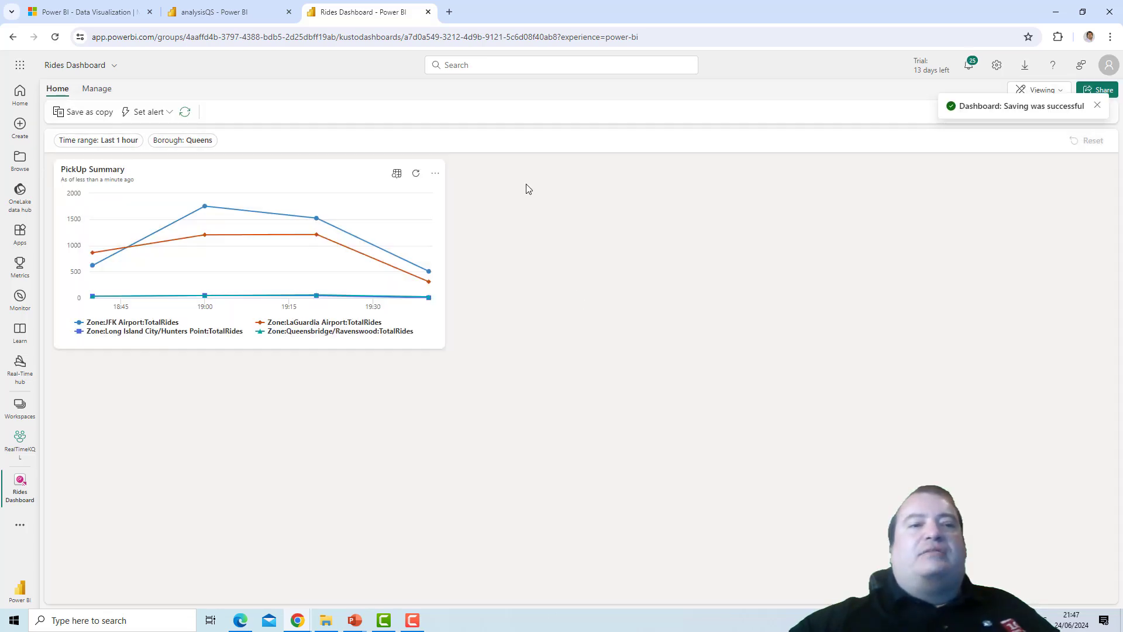
Step: Test the dashboard's Borough filter with Manhattan, Unknown and Queens, checking the PickUp Summary chart for each
left_click(197, 142)
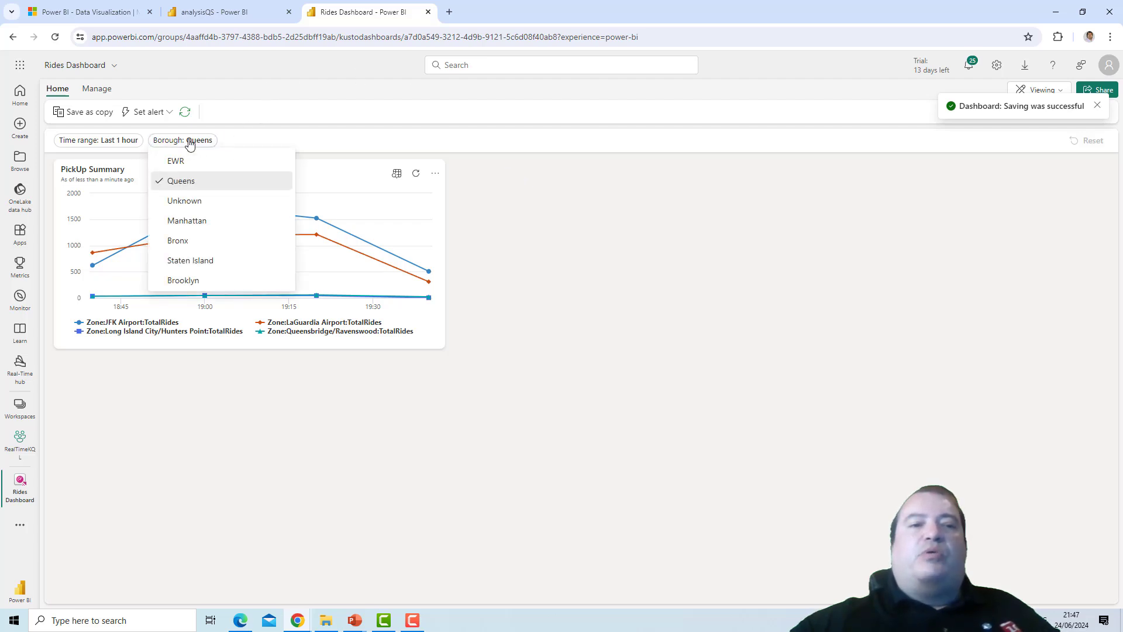
left_click(199, 221)
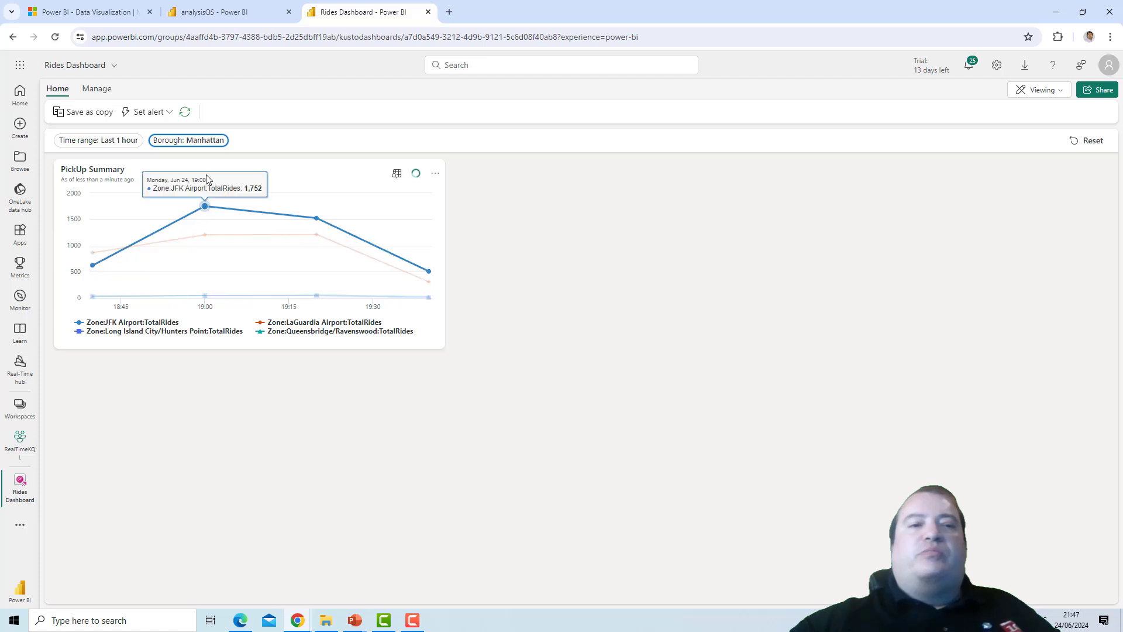
left_click(217, 141)
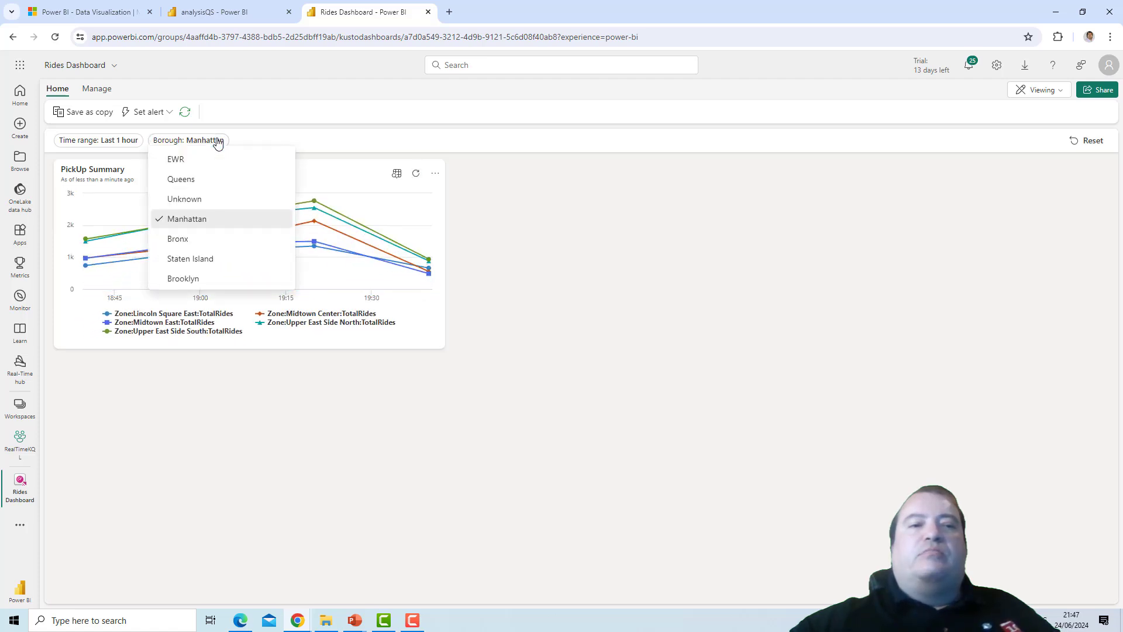
left_click(206, 200)
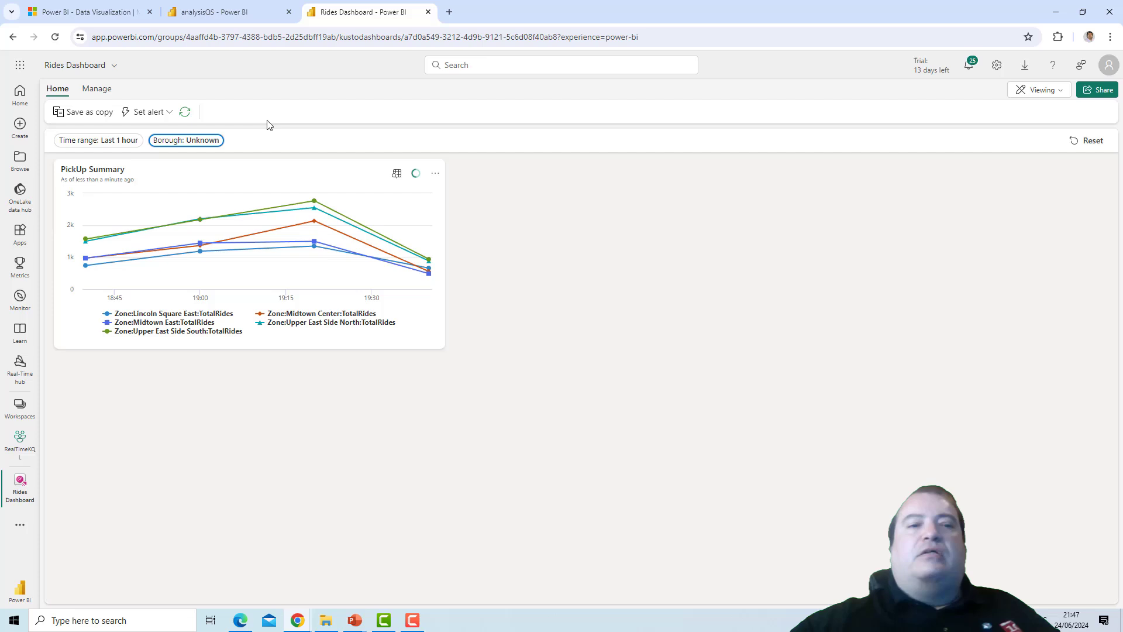
left_click(205, 140)
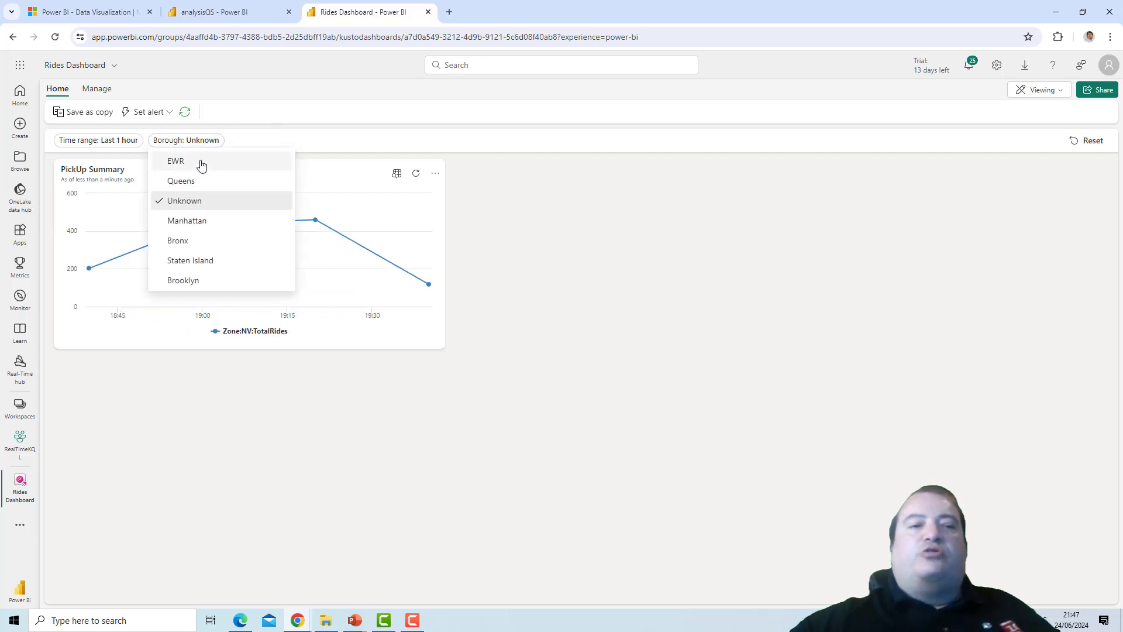
left_click(198, 180)
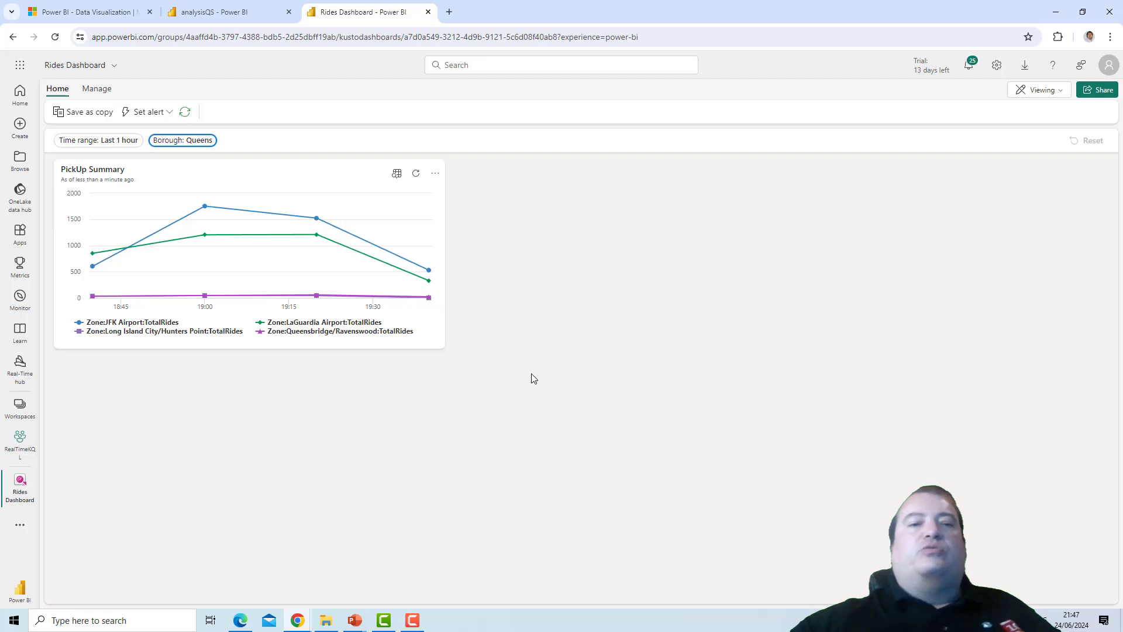
mouse_move(366, 250)
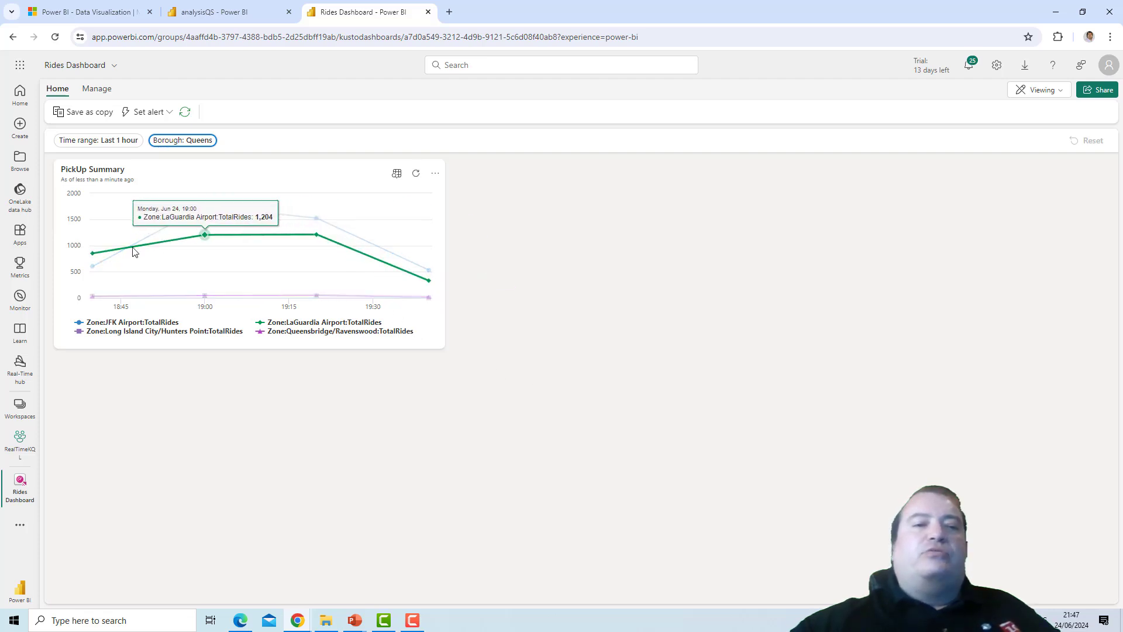